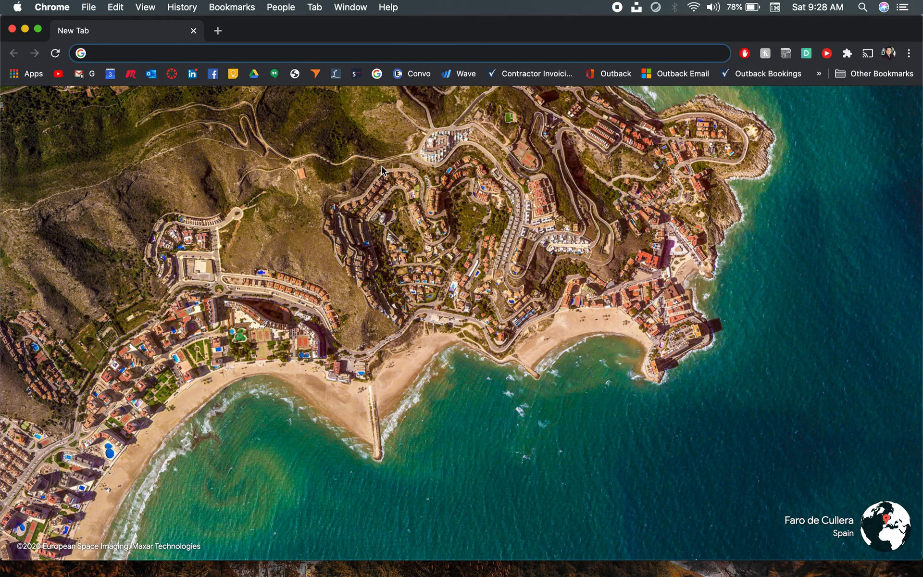
Step: Search the web for "google forms" and open the Google Forms home page
text(gog)
key(BackSpace)
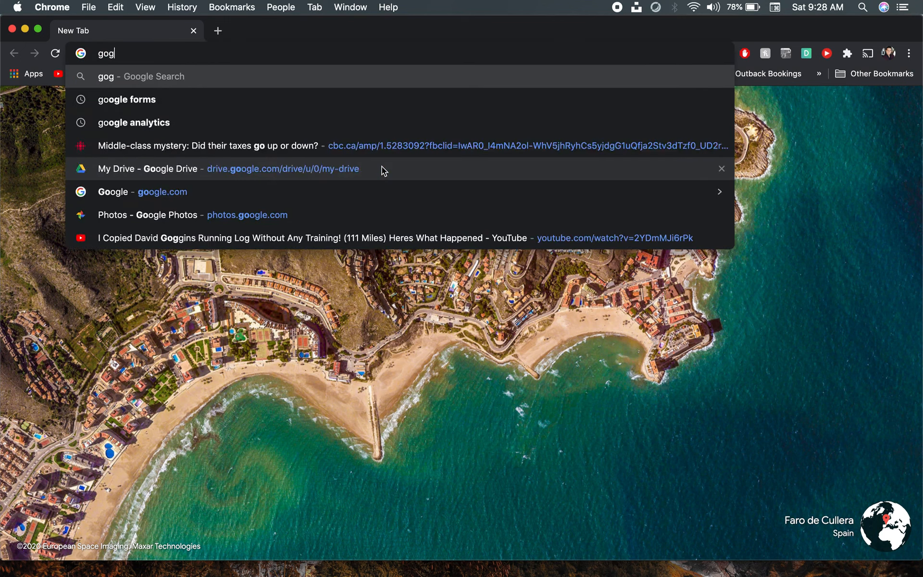
text(gol)
key(BackSpace)
key(BackSpace)
key(BackSpace)
text(g)
key(BackSpace)
text(go)
key(BackSpace)
key(BackSpace)
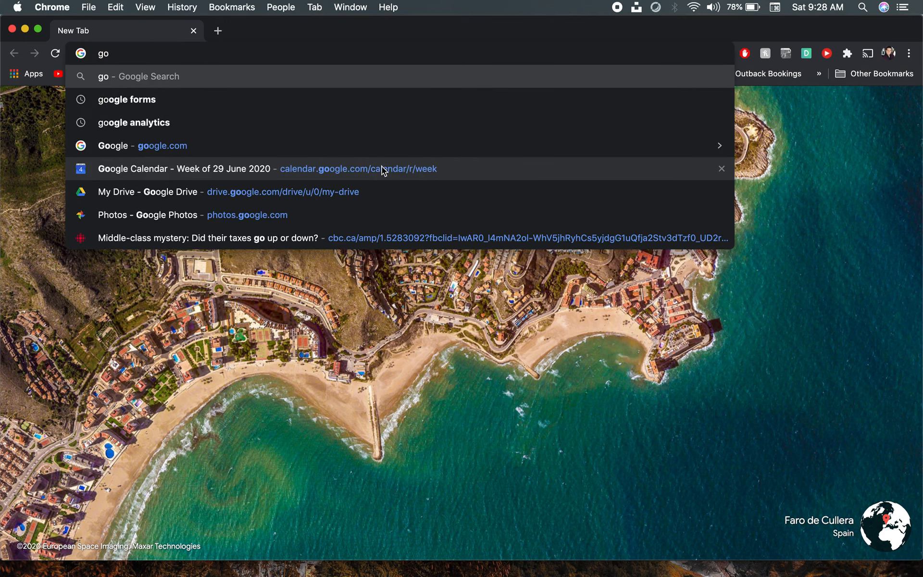
text(ogl)
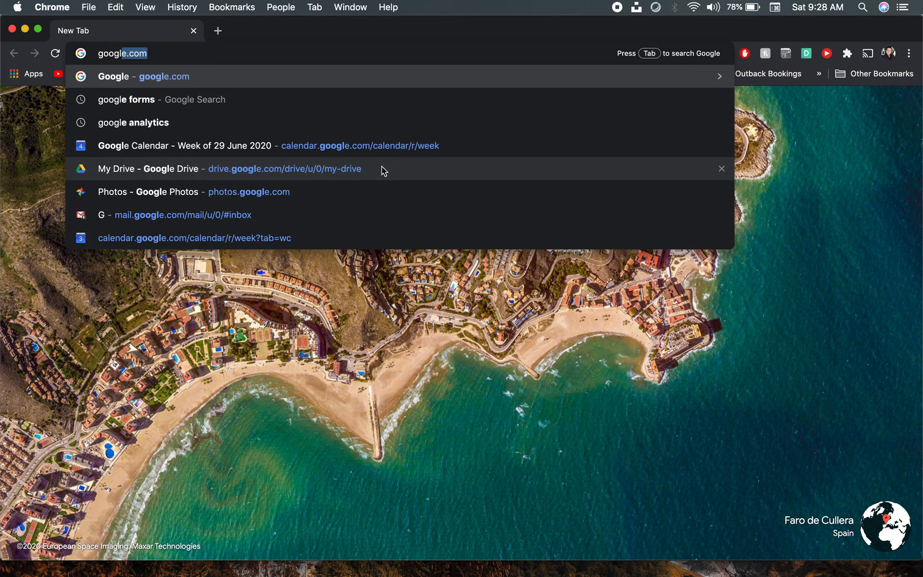
text(e form)
key(Return)
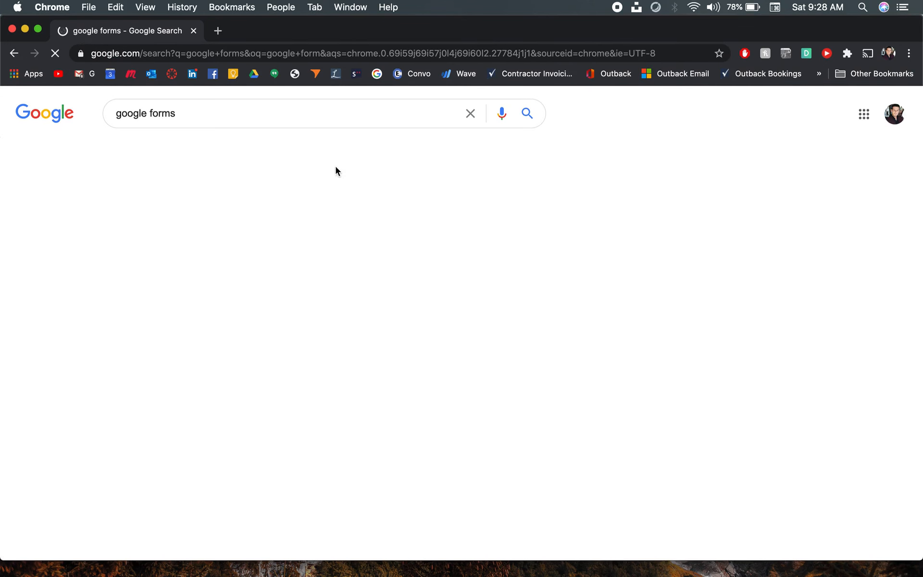
click(189, 314)
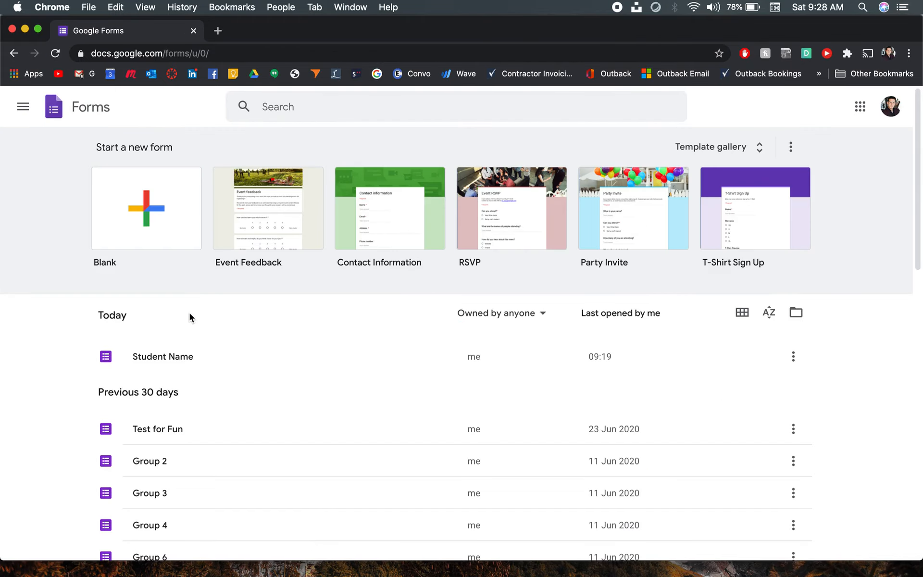
scroll(189, 313, down, 1)
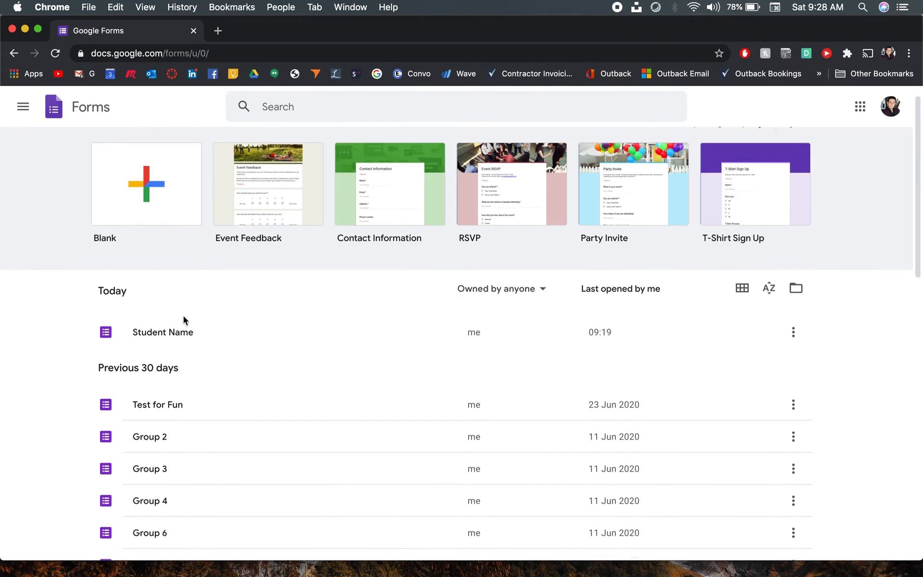
click(152, 185)
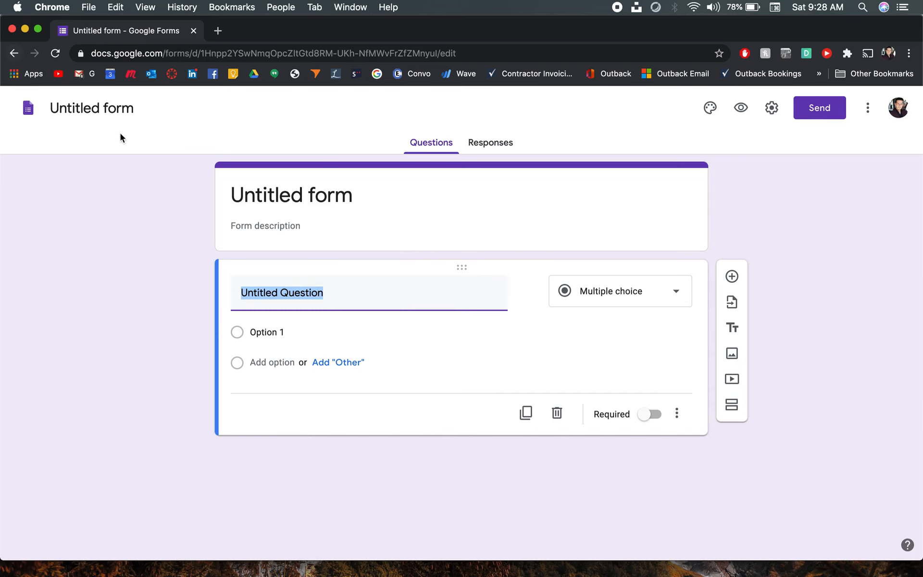
click(18, 52)
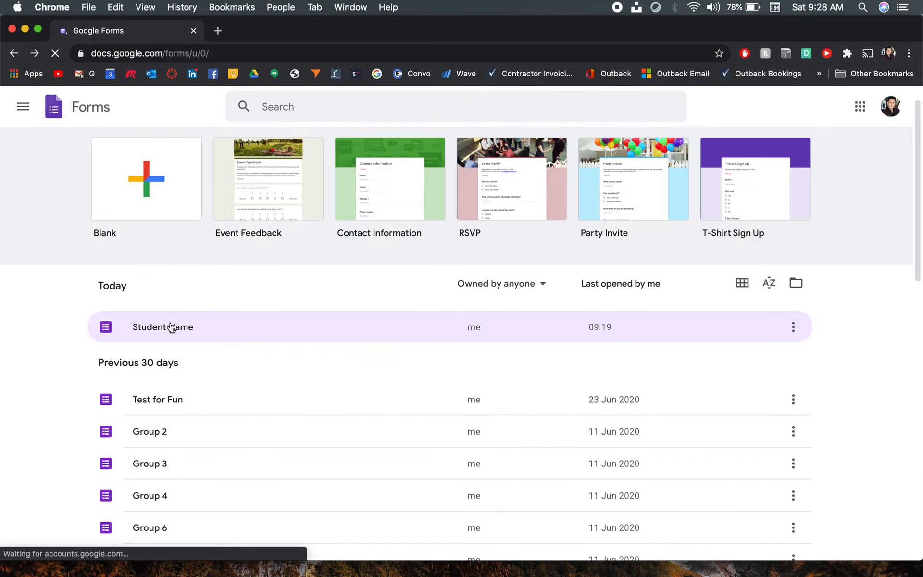
scroll(171, 328, down, 2)
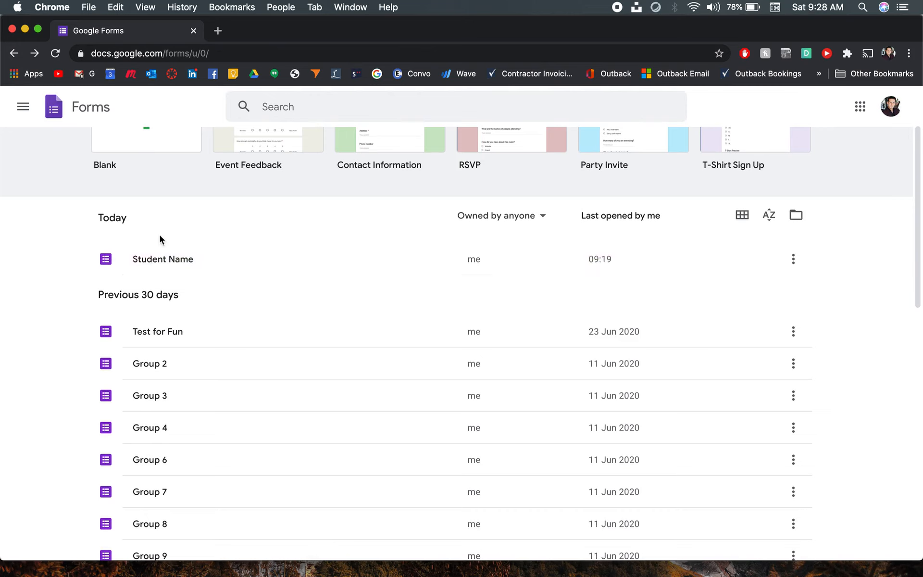
click(189, 268)
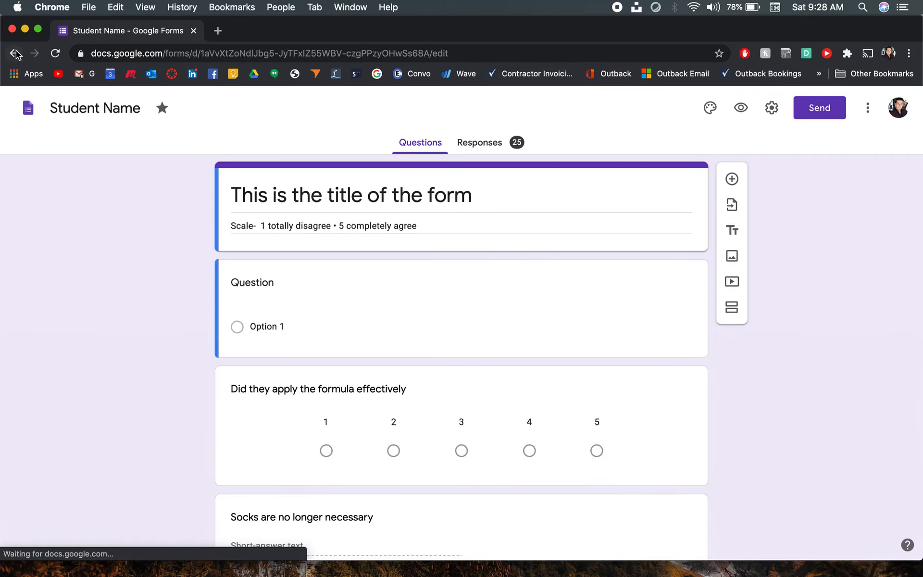
click(14, 54)
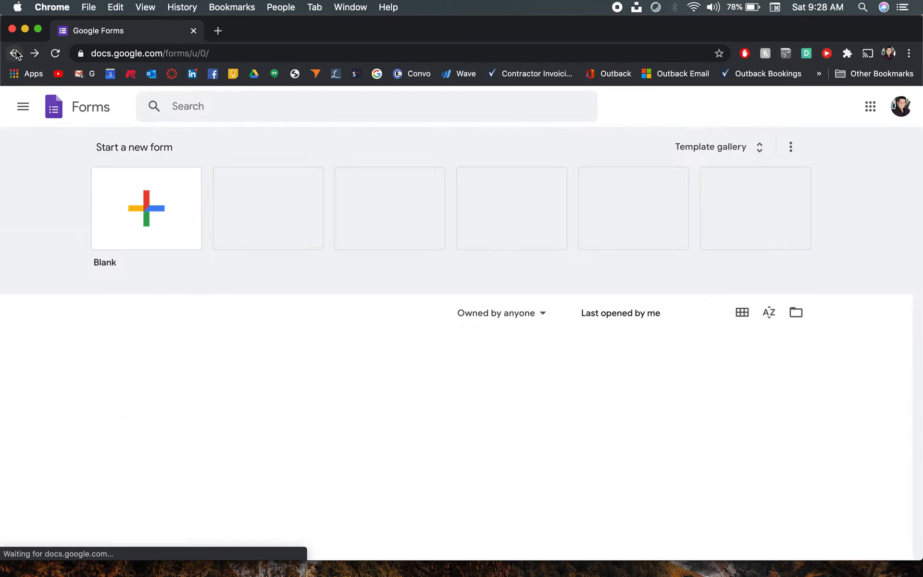
Step: Create a new blank form and name the form file "Student"
click(148, 218)
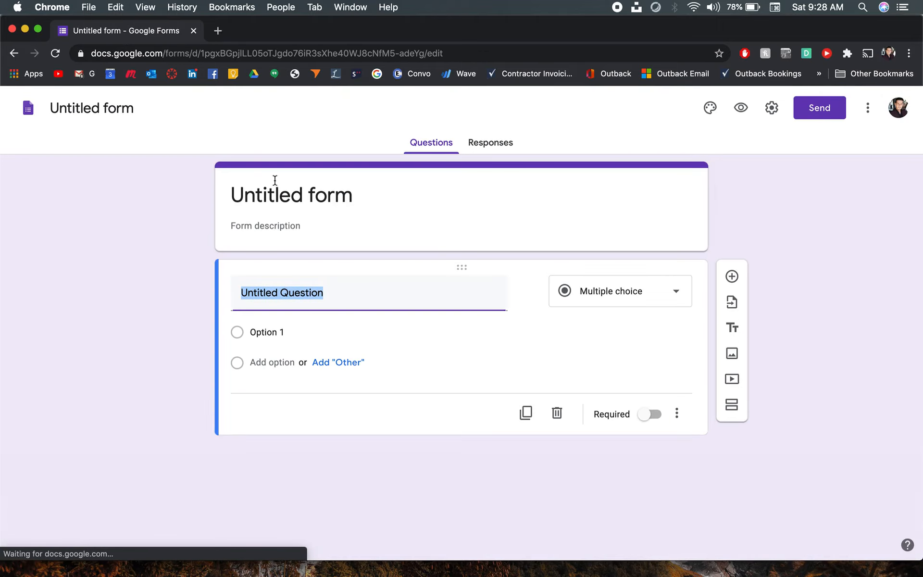
click(89, 109)
text(Student)
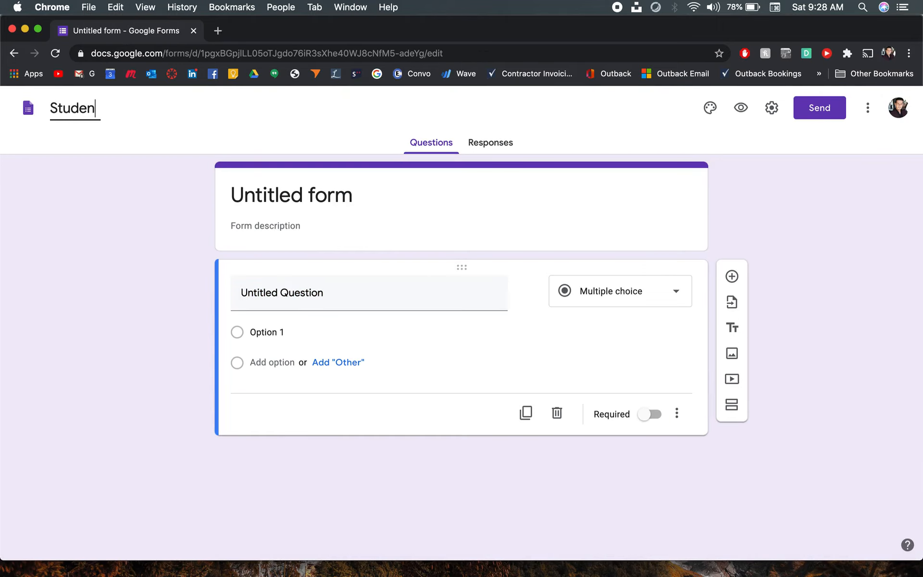
Step: Set the title shown at the head of the form to "Name of the Form - Midterm"
click(311, 196)
key(BackSpace)
key(BackSpace)
key(BackSpace)
key(BackSpace)
text(den)
key(BackSpace)
key(BackSpace)
key(BackSpace)
key(BackSpace)
key(BackSpace)
key(BackSpace)
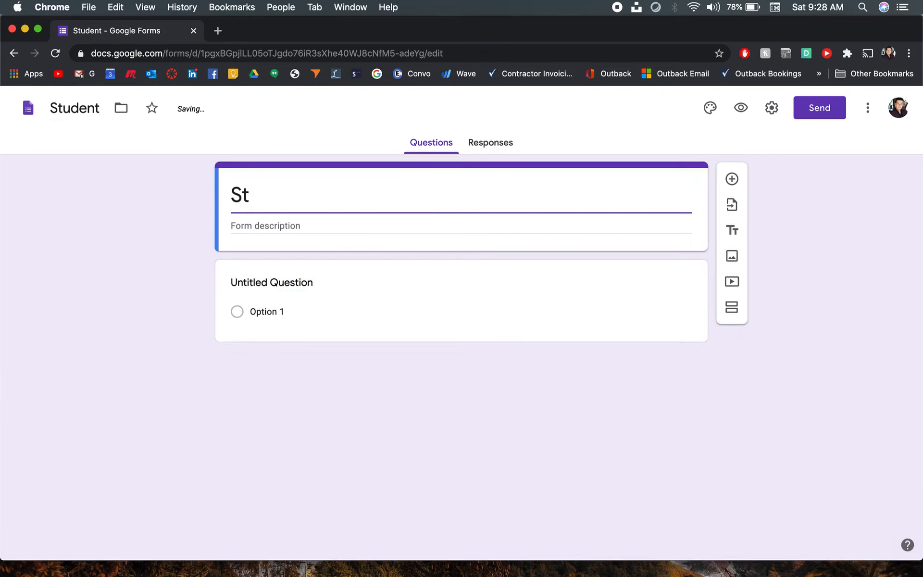
text(Name of the )
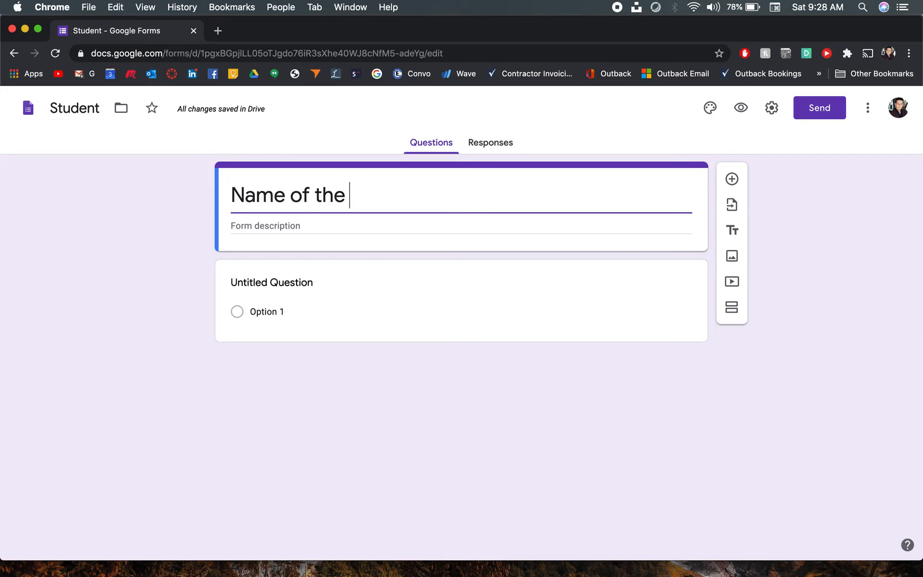
text(Form - Midterm)
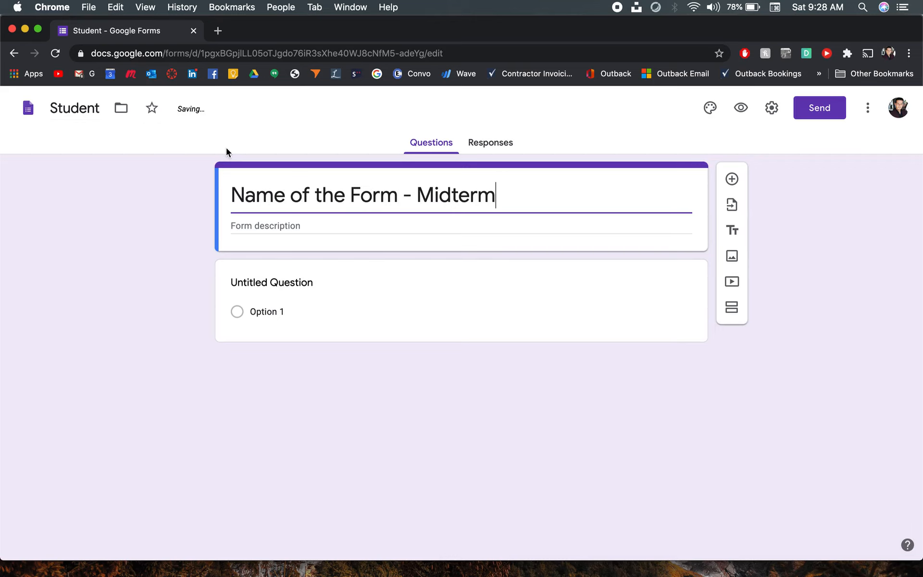
click(79, 106)
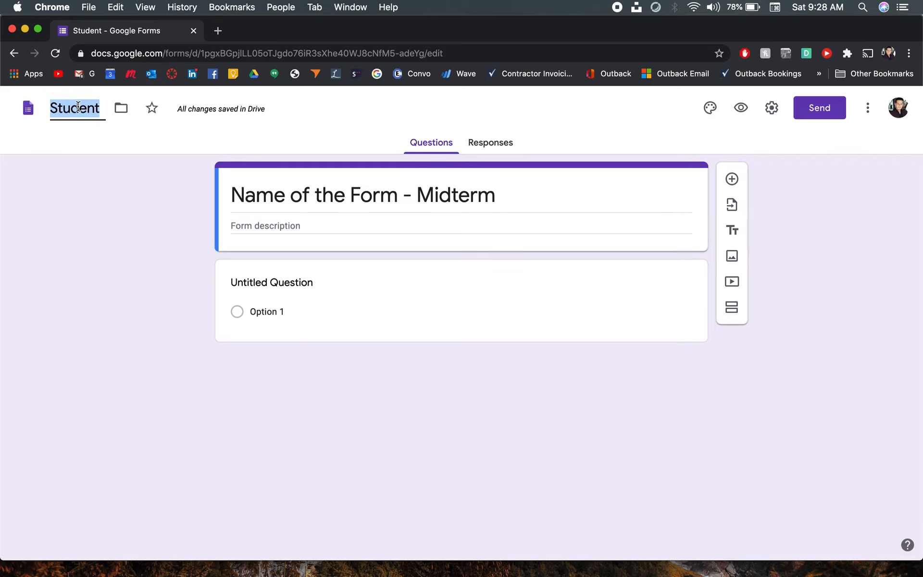
click(370, 205)
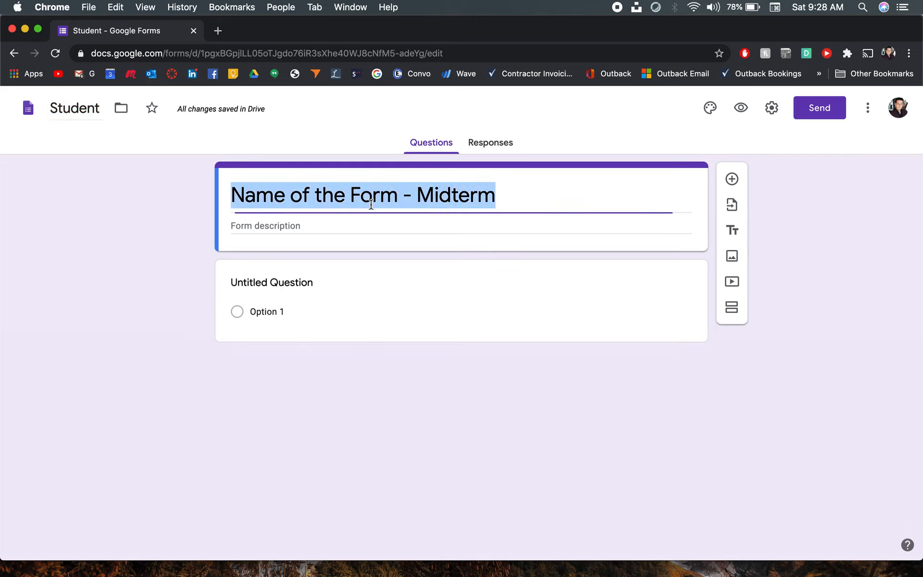
click(164, 253)
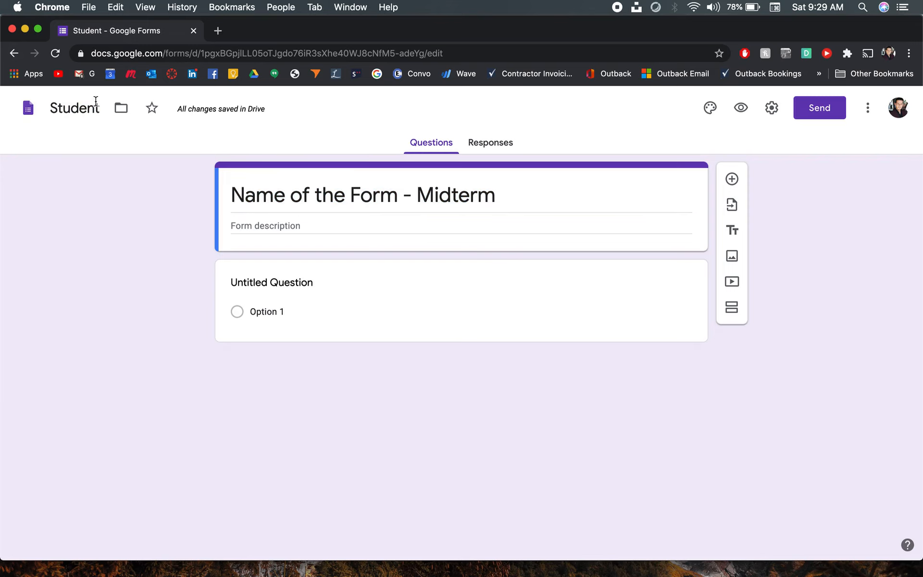
Step: Return to the list of forms and open the existing "Student Name" form
click(13, 53)
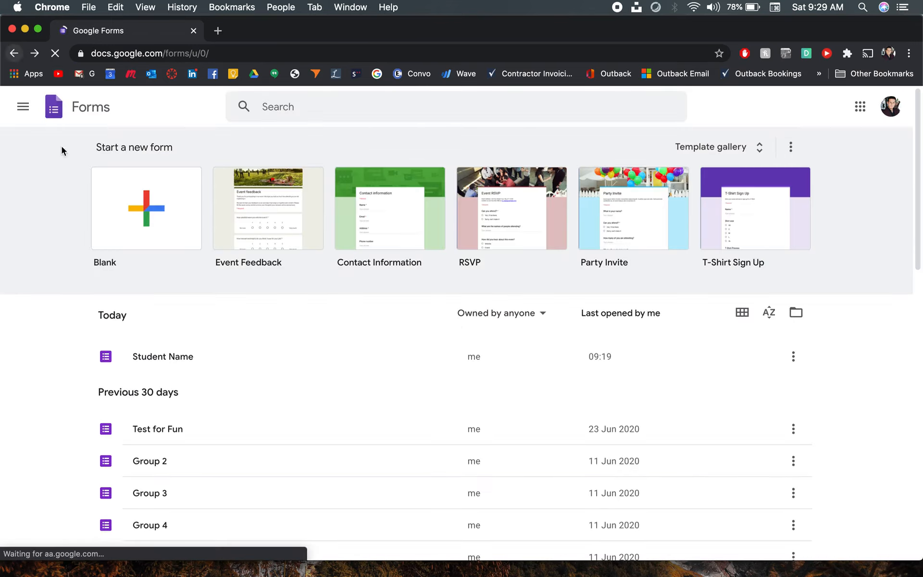
scroll(151, 316, down, 2)
click(172, 262)
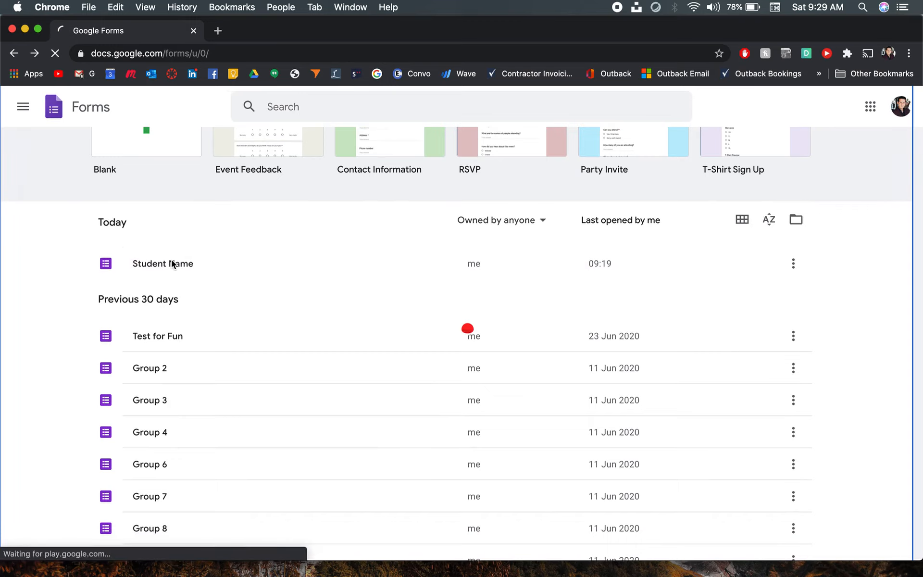
click(12, 52)
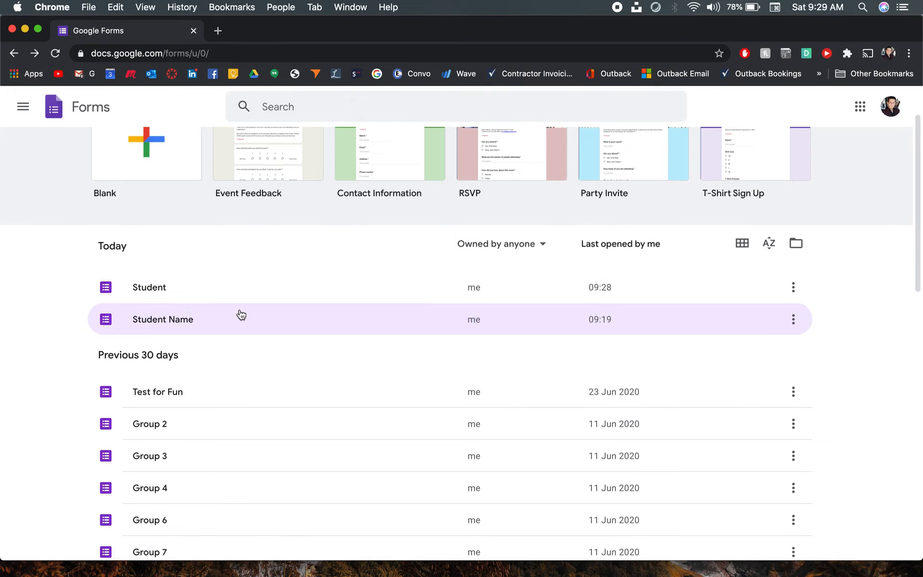
click(212, 319)
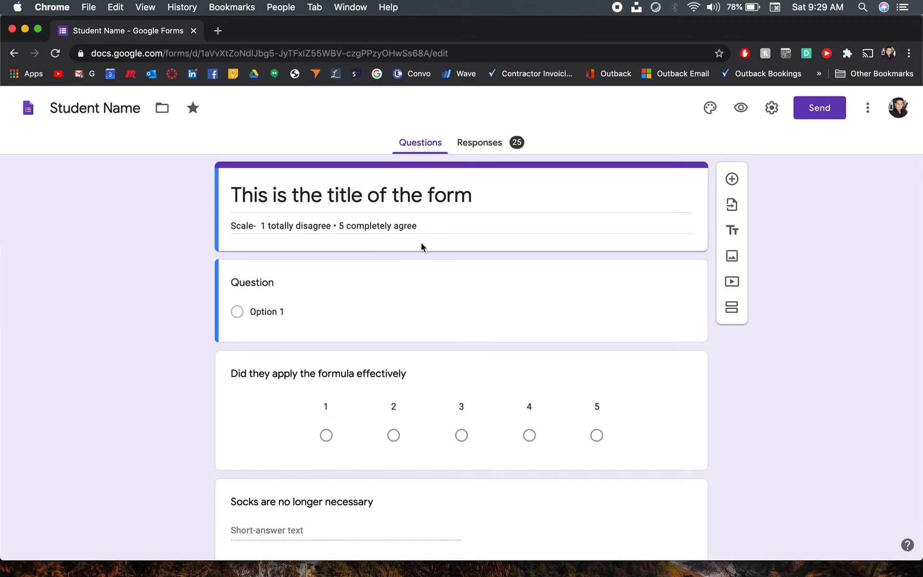
Step: Add one blank question below the form title and two after the last question, setting the final one's type to Checkboxes
scroll(536, 283, down, 5)
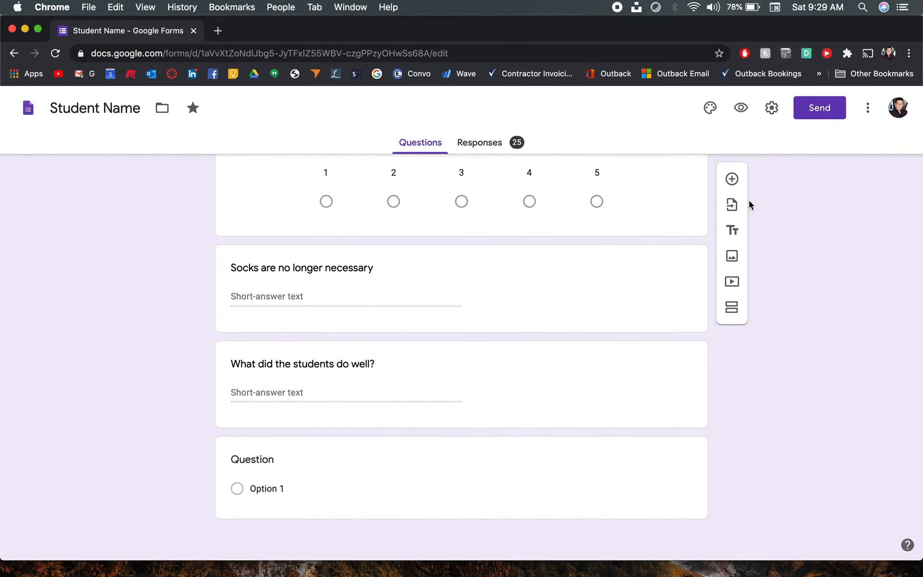
click(732, 179)
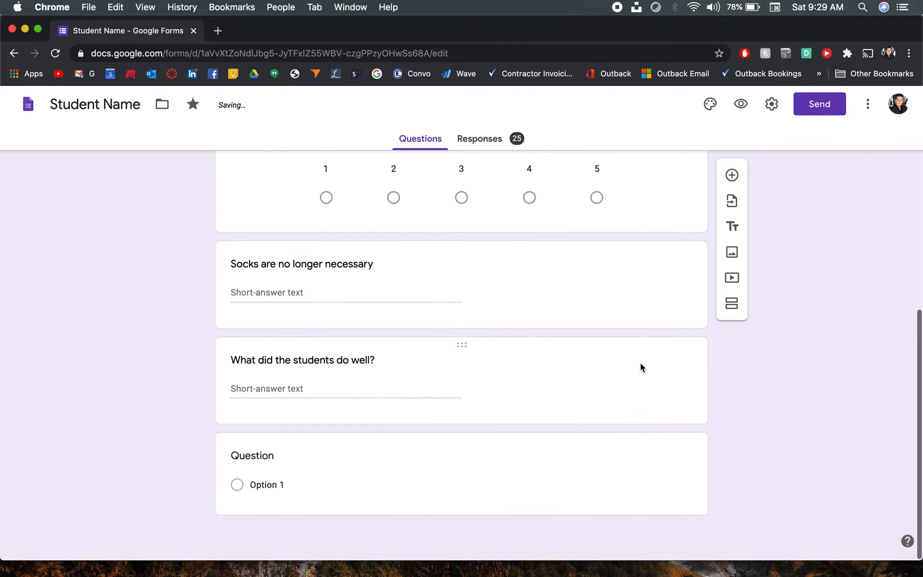
click(638, 474)
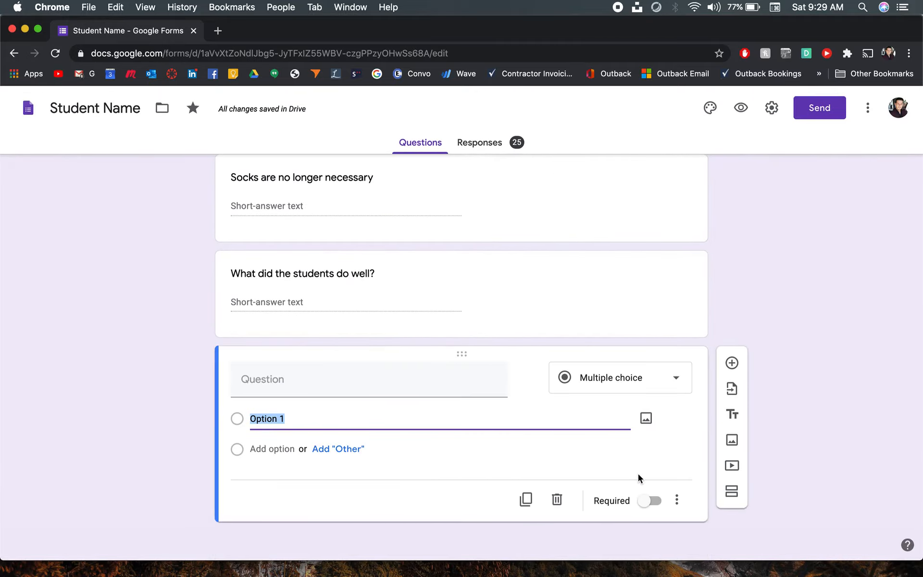
click(733, 357)
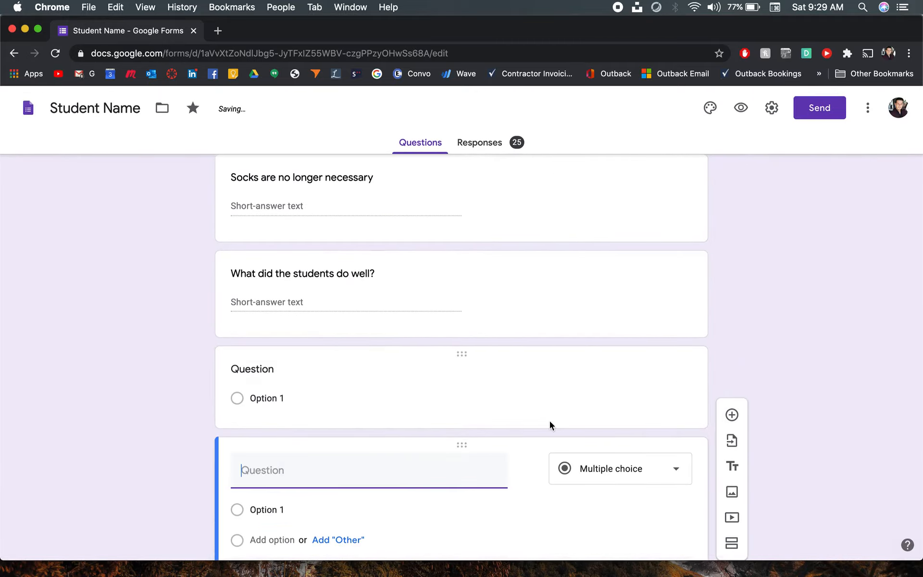
click(732, 361)
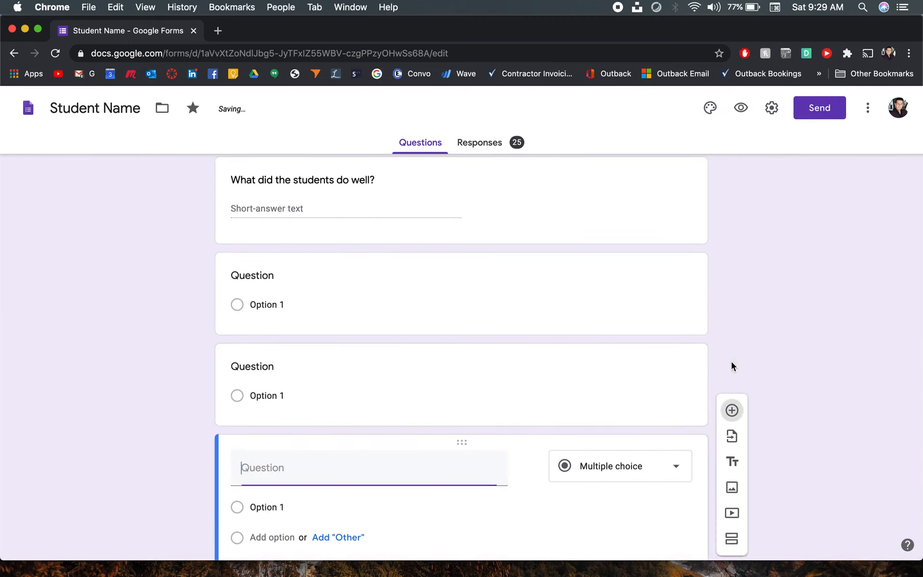
click(636, 385)
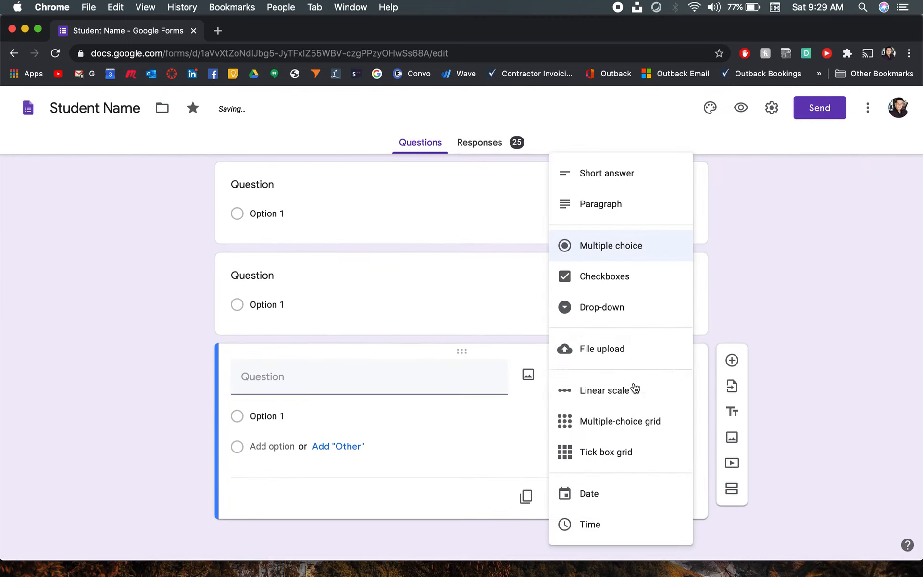
click(608, 270)
Step: Delete the two blank multiple-choice questions directly below the form title
scroll(457, 284, up, 12)
scroll(458, 279, down, 3)
scroll(480, 275, up, 4)
click(463, 265)
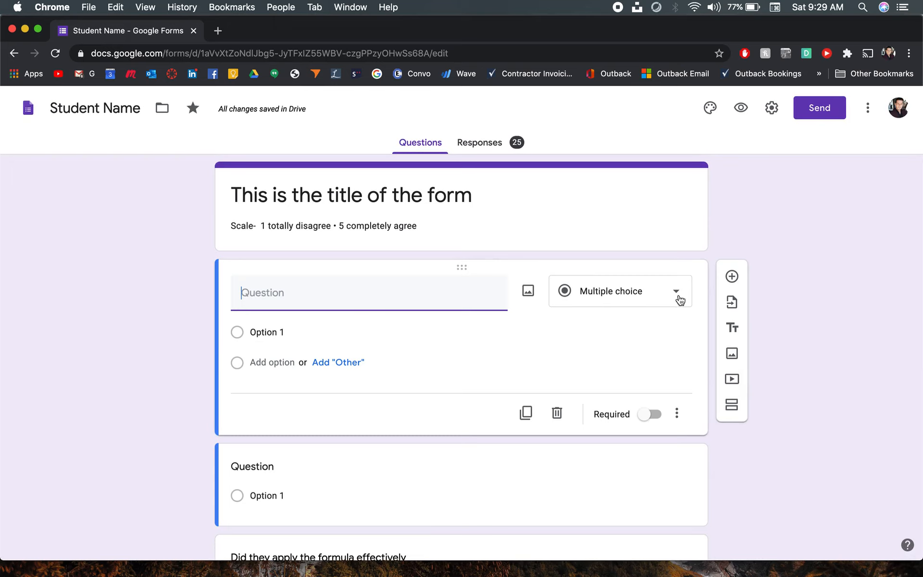
click(556, 413)
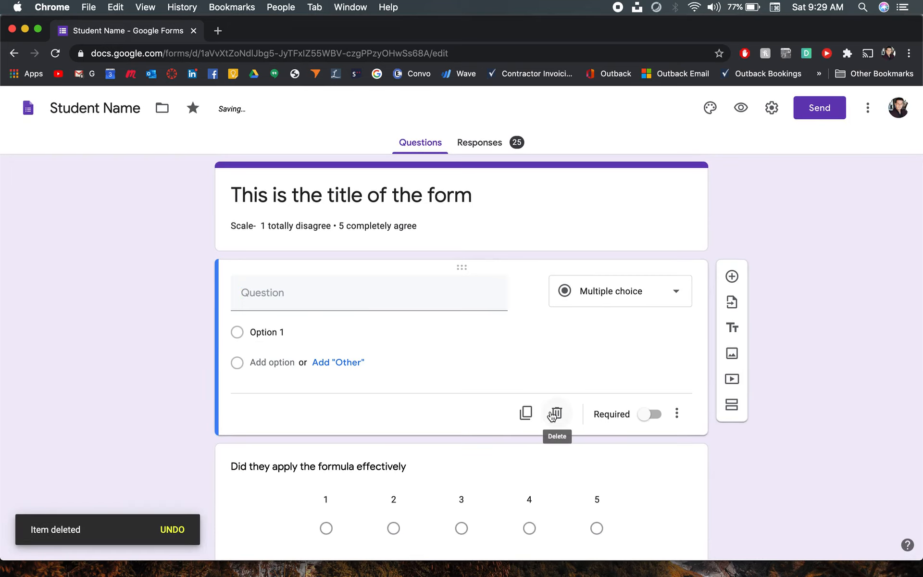
click(555, 413)
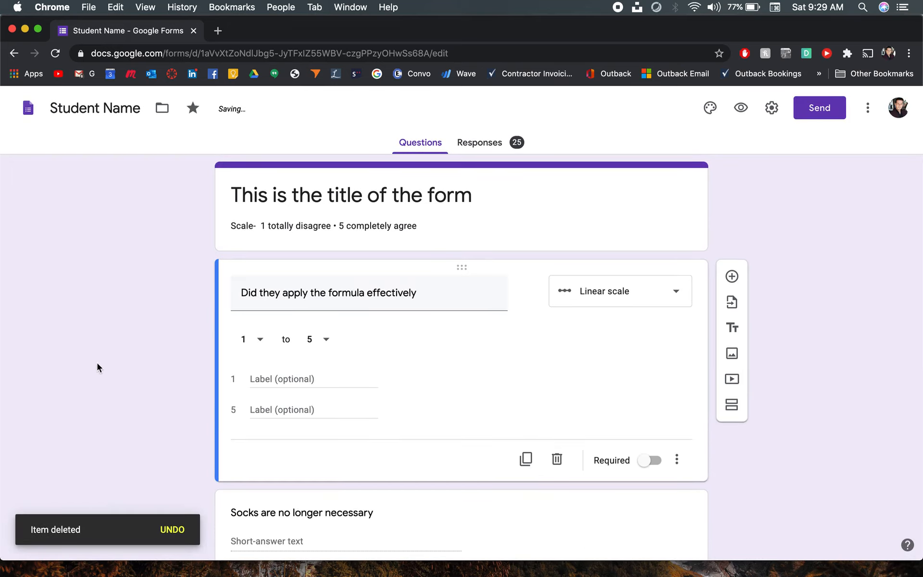
Step: Look through the remaining questions, selecting "Socks are no longer necessary" and "What did the students do well?" to view their answer types
scroll(97, 364, down, 8)
scroll(97, 364, up, 6)
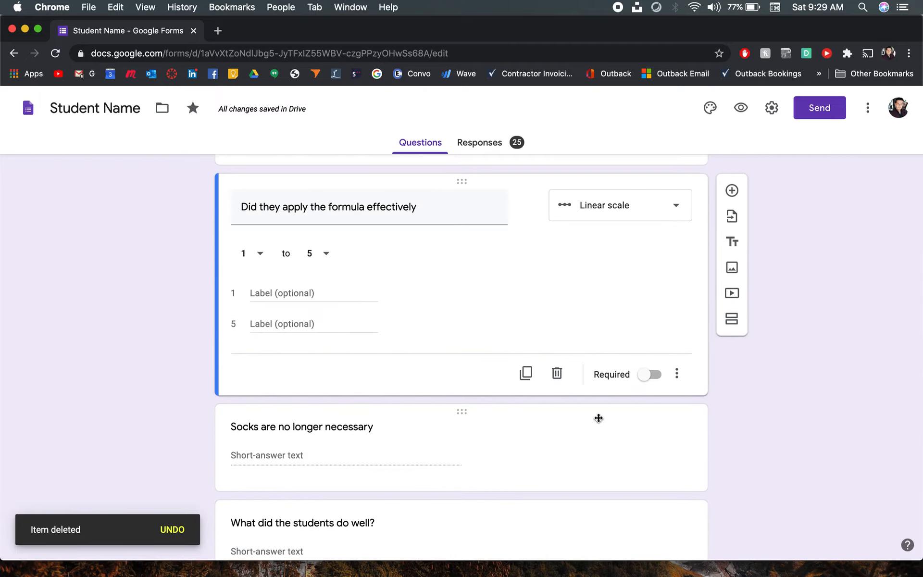
scroll(598, 419, down, 4)
click(545, 381)
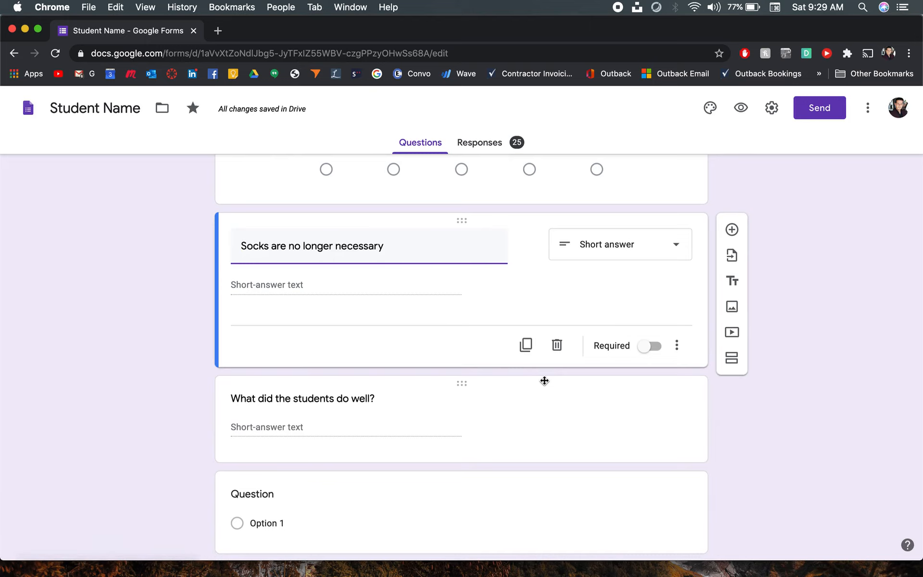
click(410, 425)
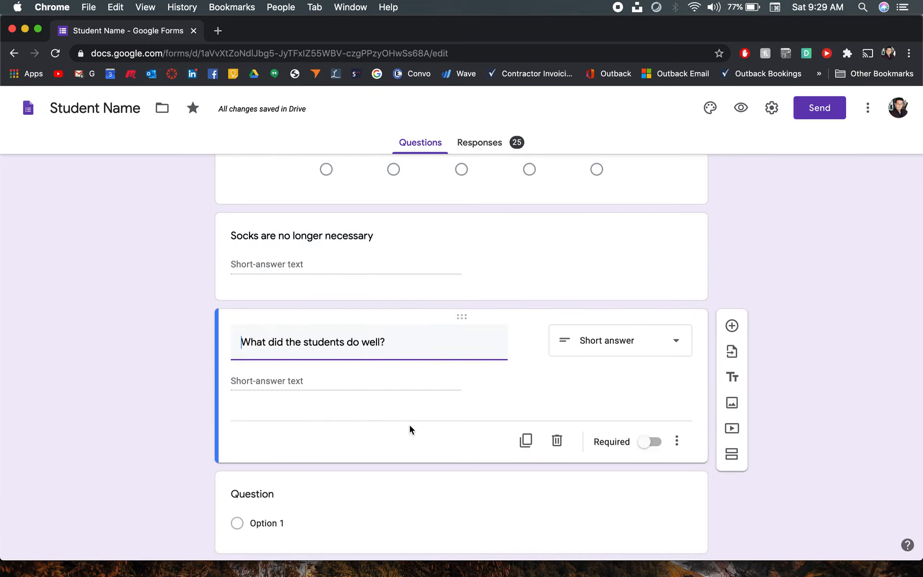
Step: Change the first blank question below "What did the students do well?" to the Checkboxes type
scroll(410, 427, down, 5)
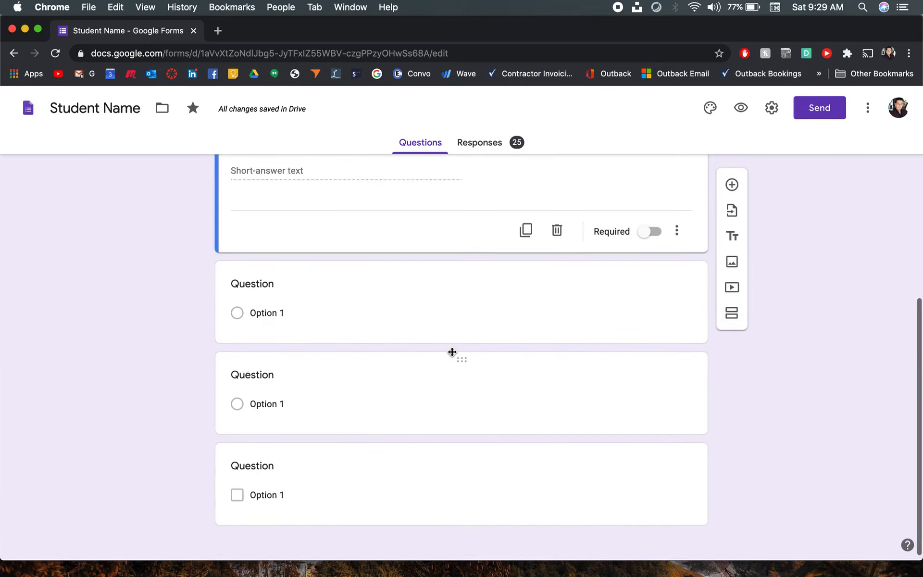
click(517, 295)
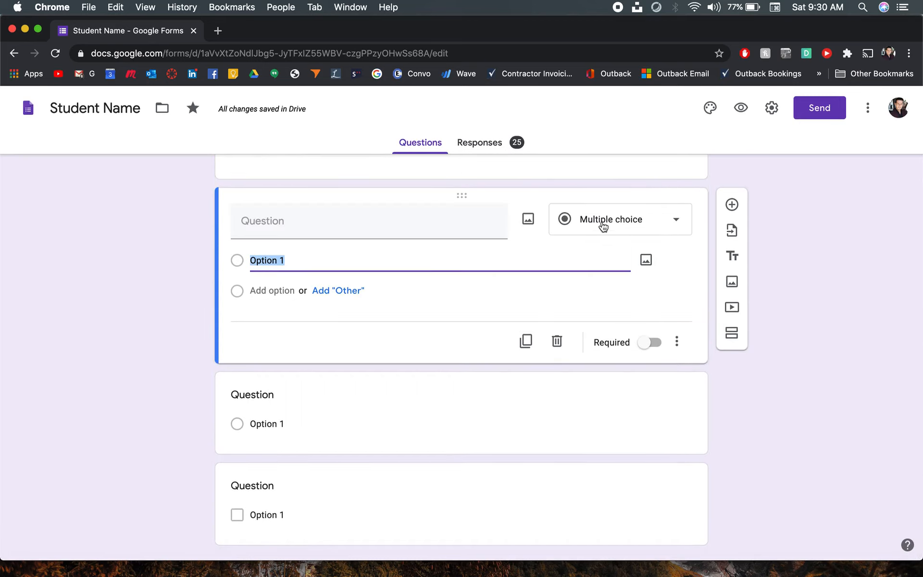
click(619, 227)
click(610, 258)
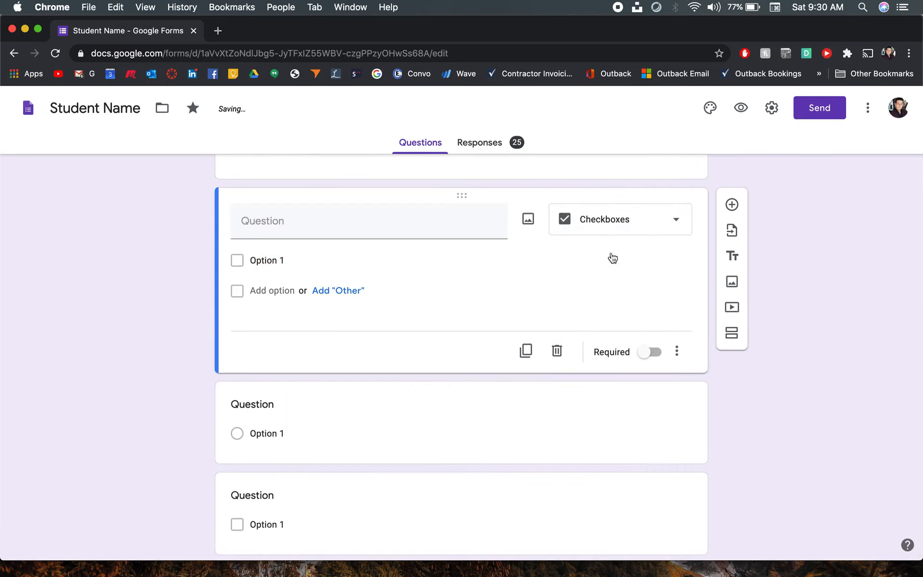
Step: Set the next blank multiple-choice question to the Paragraph type and title it "Paragraph"
click(408, 423)
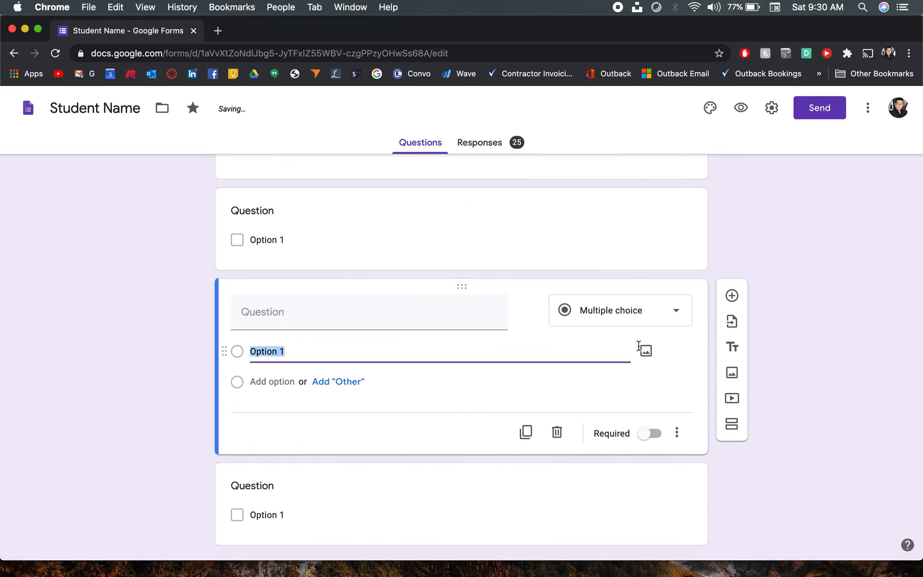
click(649, 311)
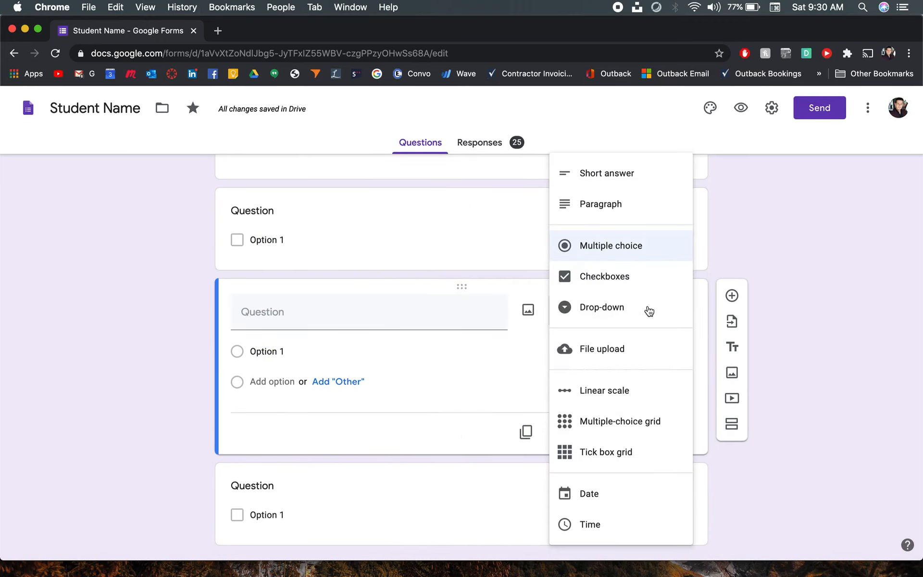
click(612, 206)
click(335, 316)
text(Parta)
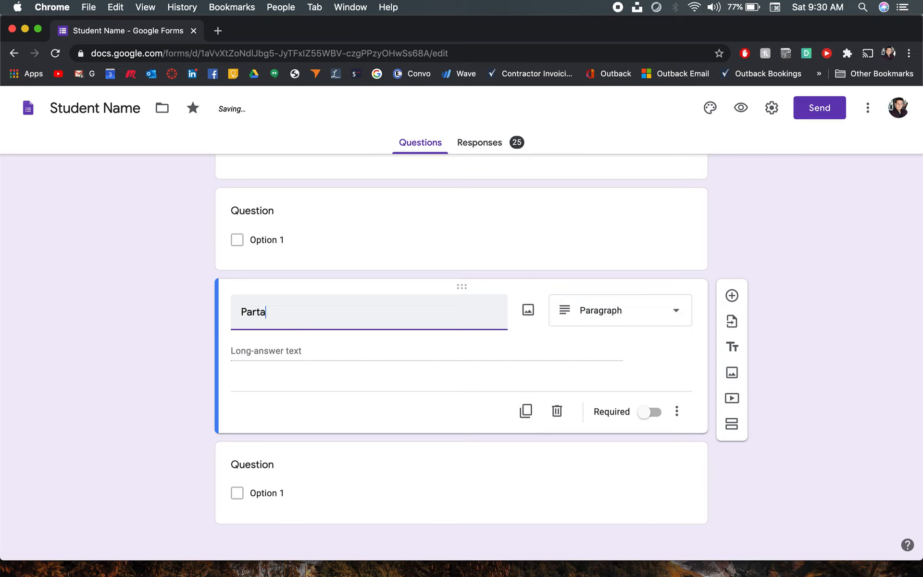
key(BackSpace)
key(BackSpace)
text(agraph)
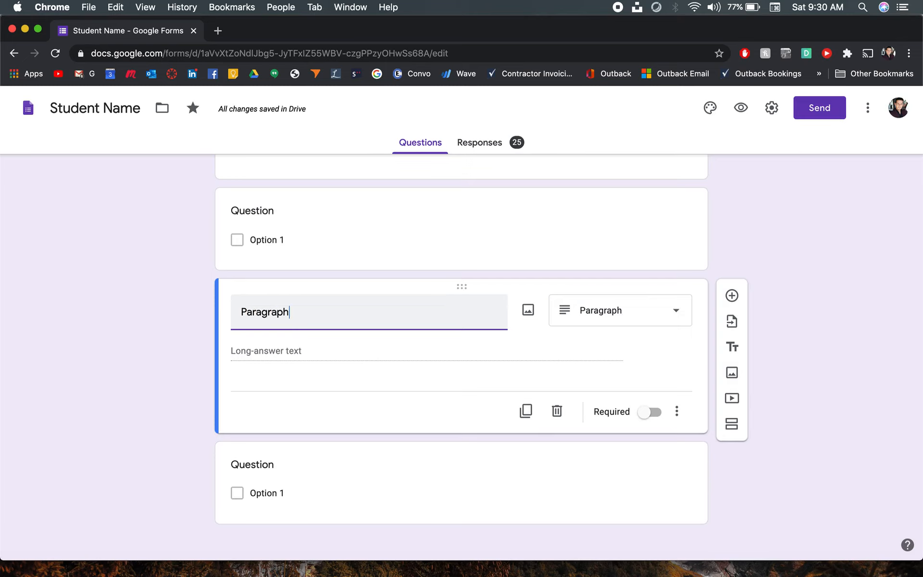
click(823, 343)
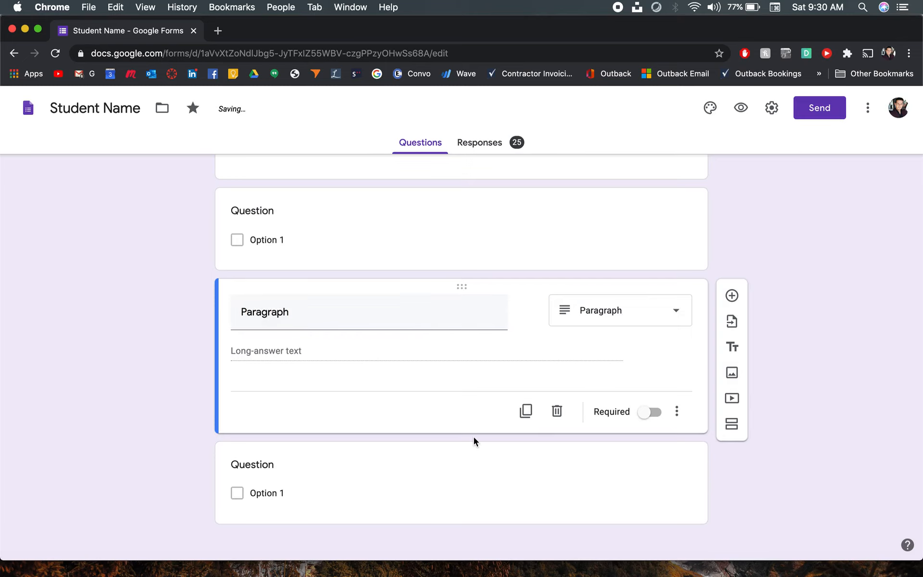
Step: Copy the form's shortened share link from the send options and close the dialog
scroll(449, 459, up, 8)
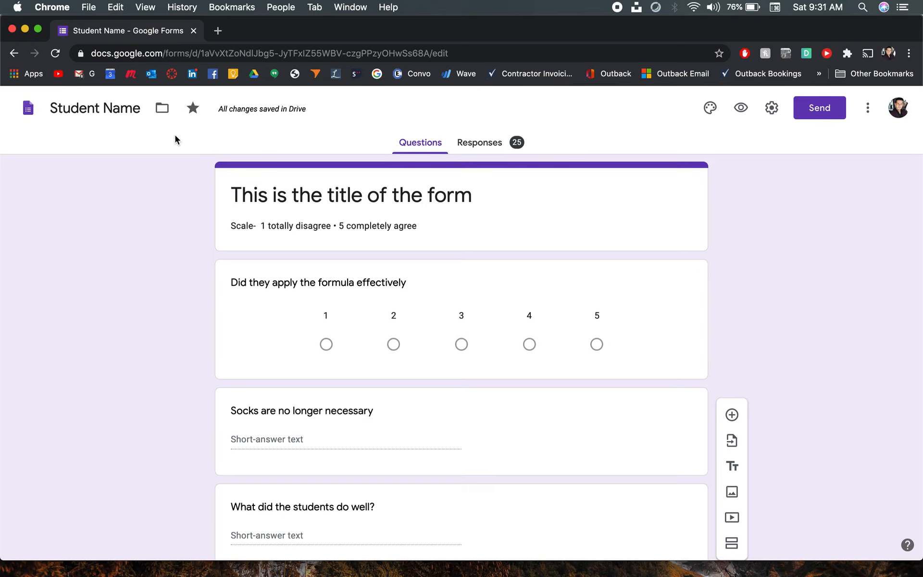
click(823, 110)
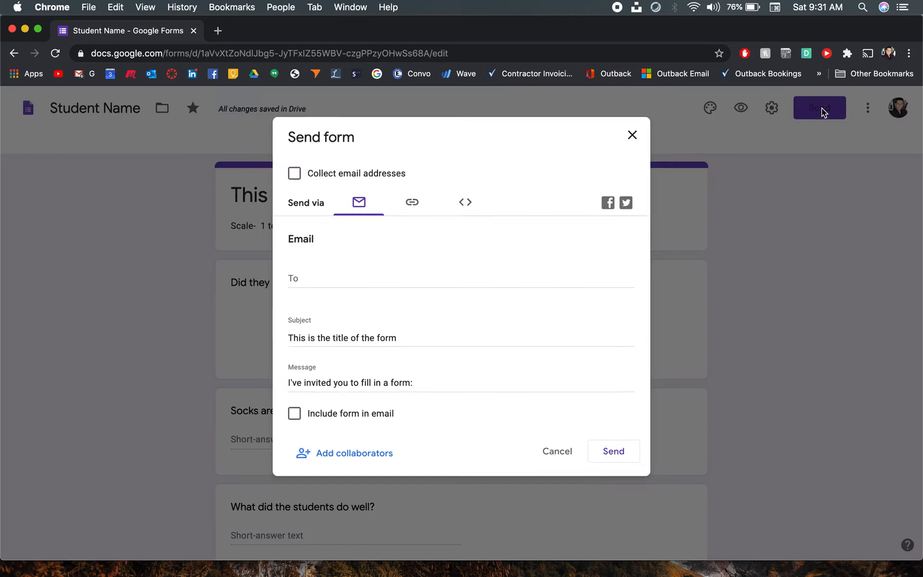
click(414, 207)
click(311, 286)
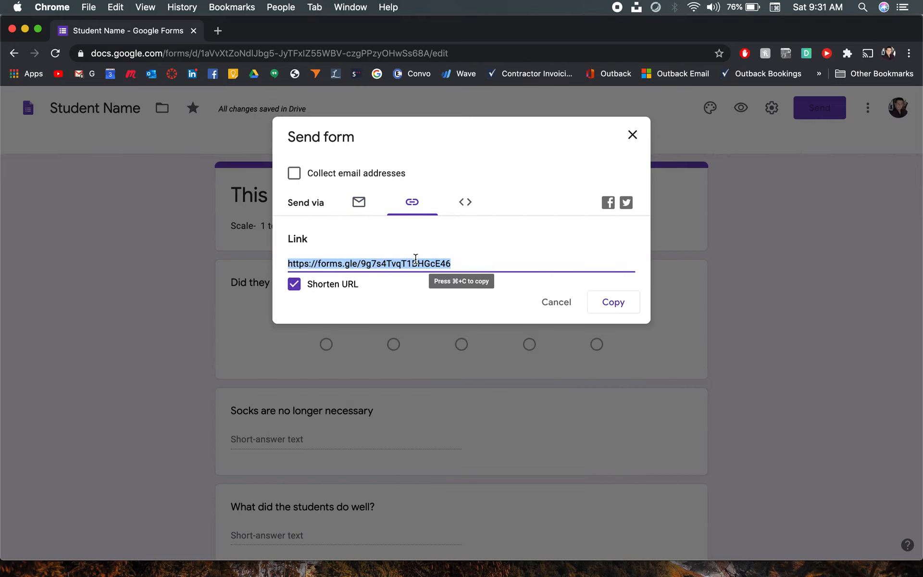
click(618, 309)
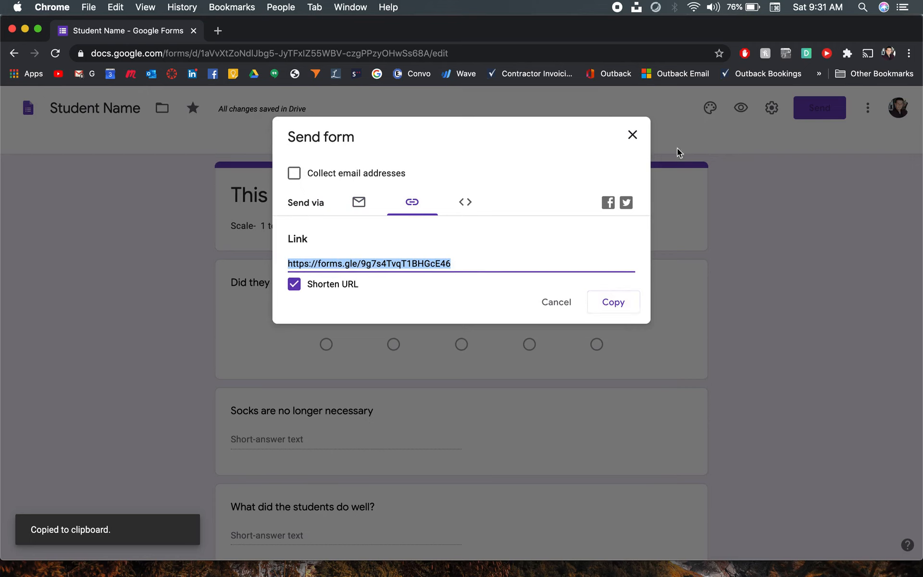
click(635, 134)
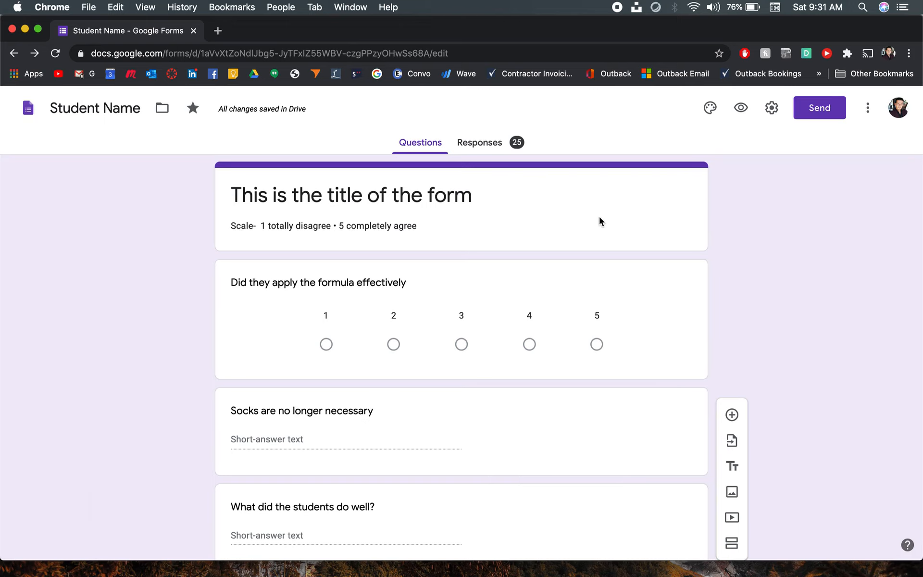
Step: Open the copied form link in an incognito window, look through the respondent view, and return to the form editor
key(super+shift+n)
key(super+v)
key(Return)
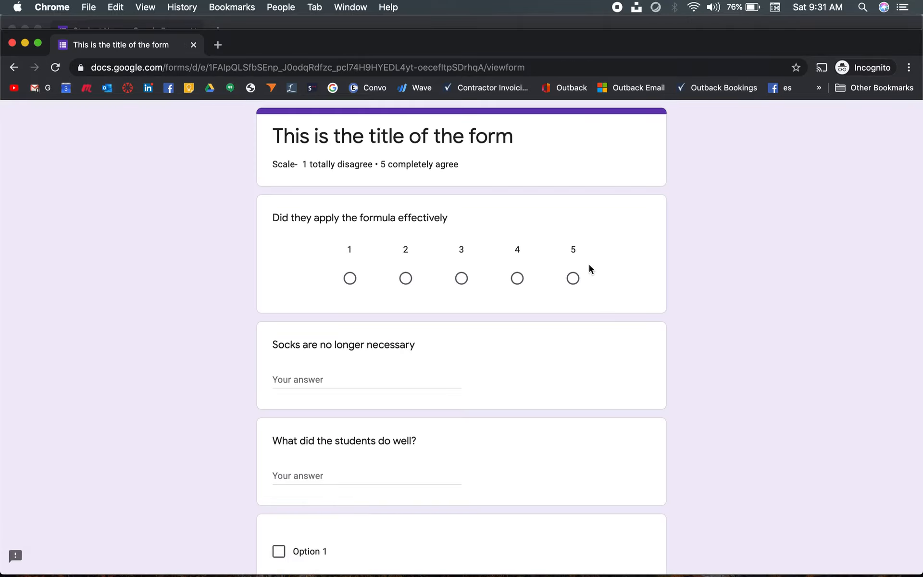
scroll(591, 260, down, 6)
scroll(584, 282, up, 10)
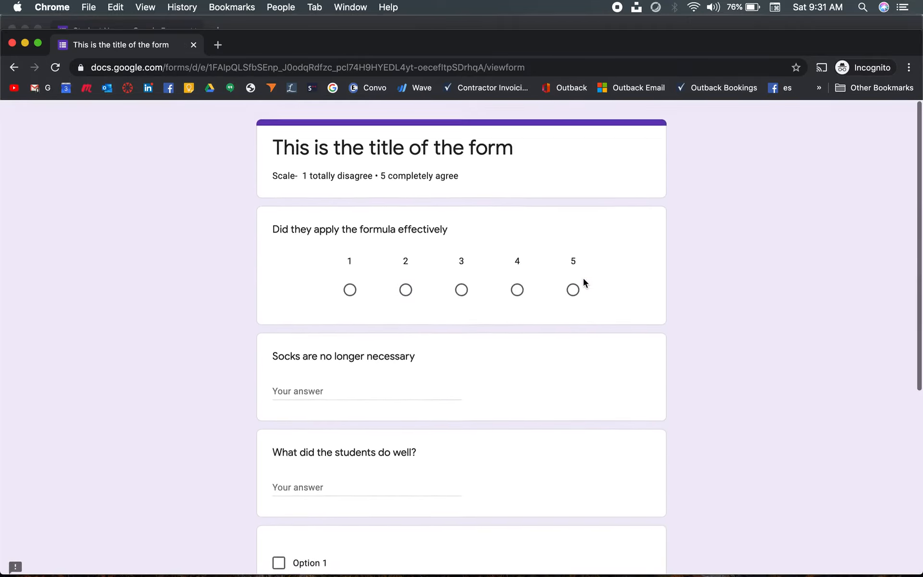
scroll(584, 282, down, 10)
scroll(584, 282, up, 10)
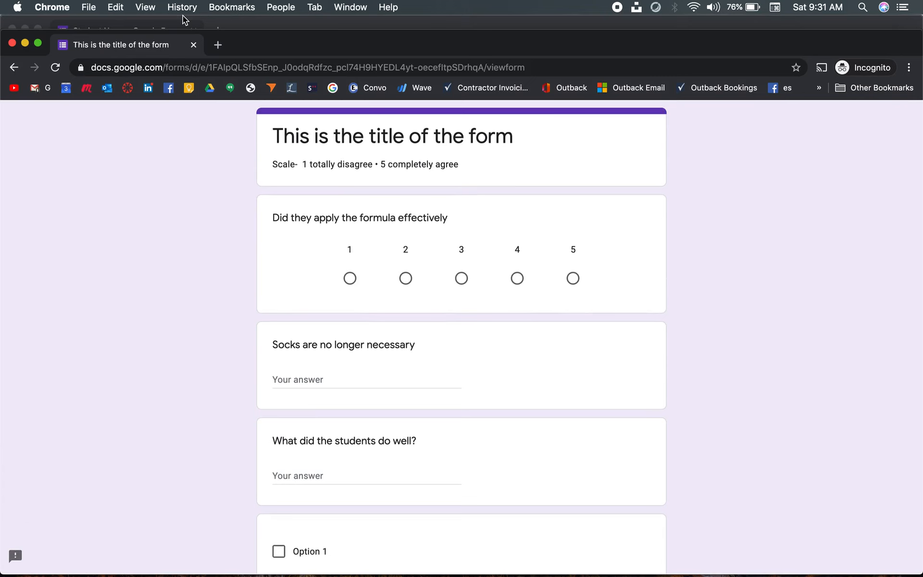
click(181, 17)
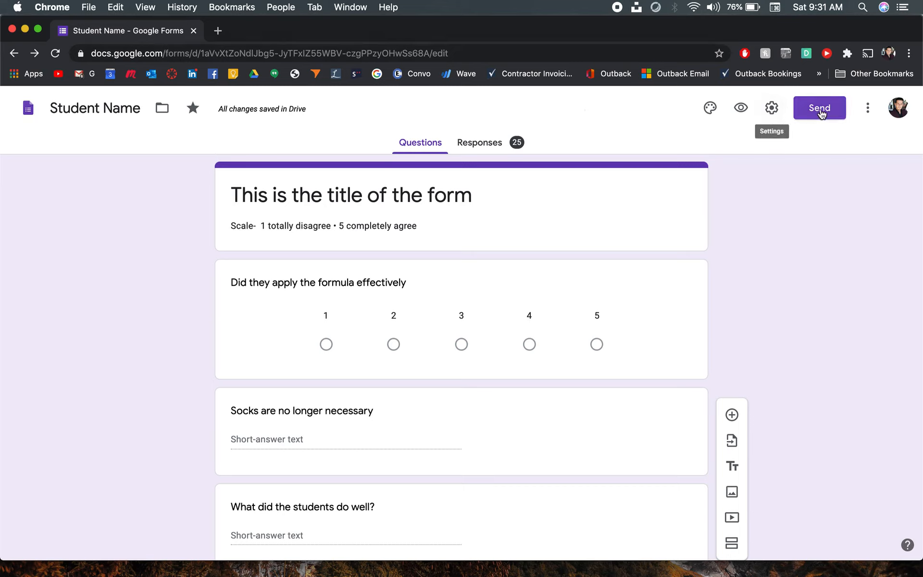
Step: Make a copy of the form named "Student Name 2" in My Drive
click(868, 114)
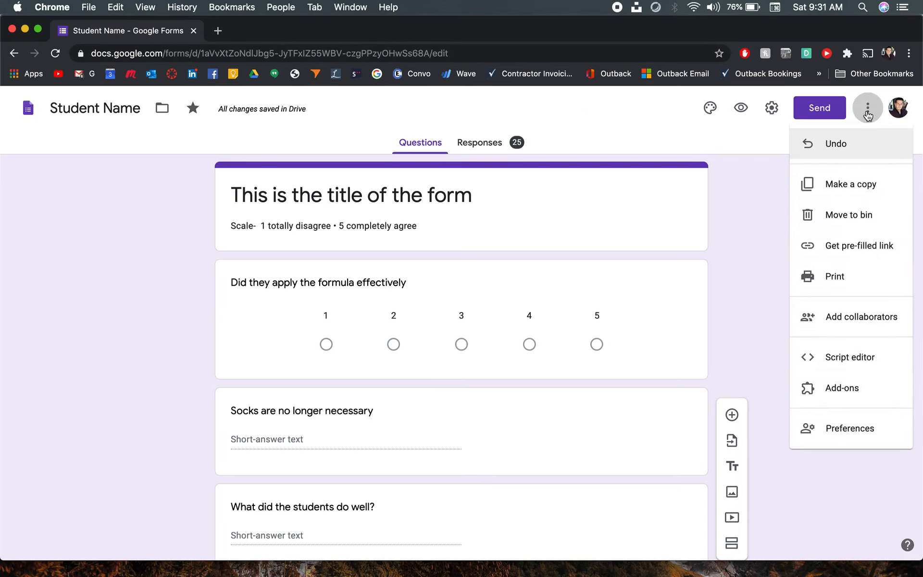
click(858, 186)
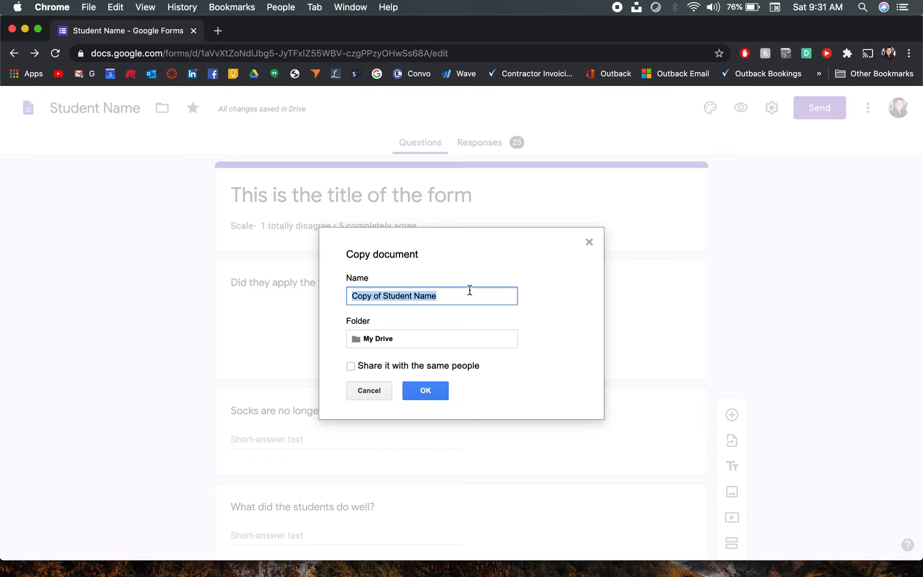
text(Student Name 2)
click(415, 388)
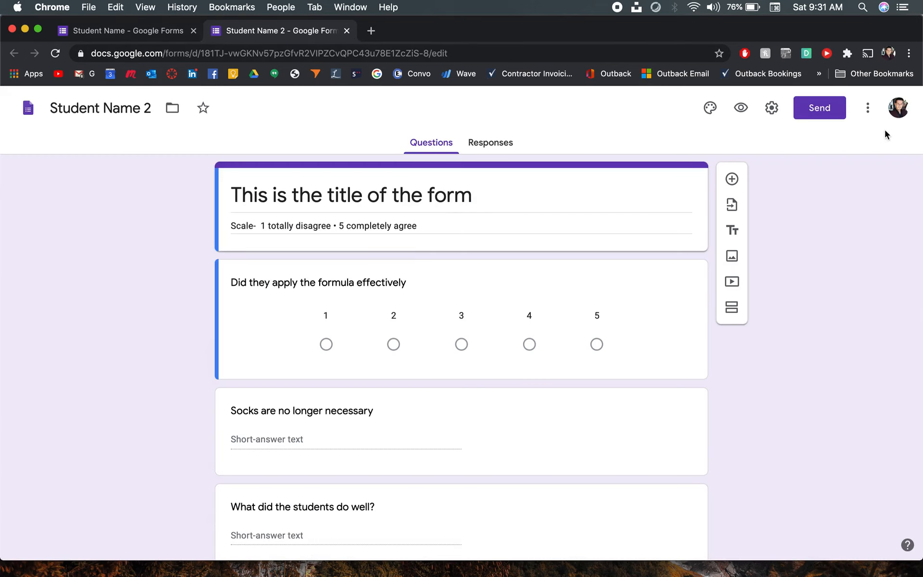
Step: Make a copy of the "Student Name 2" form named "Student name 3" in My Drive
click(867, 108)
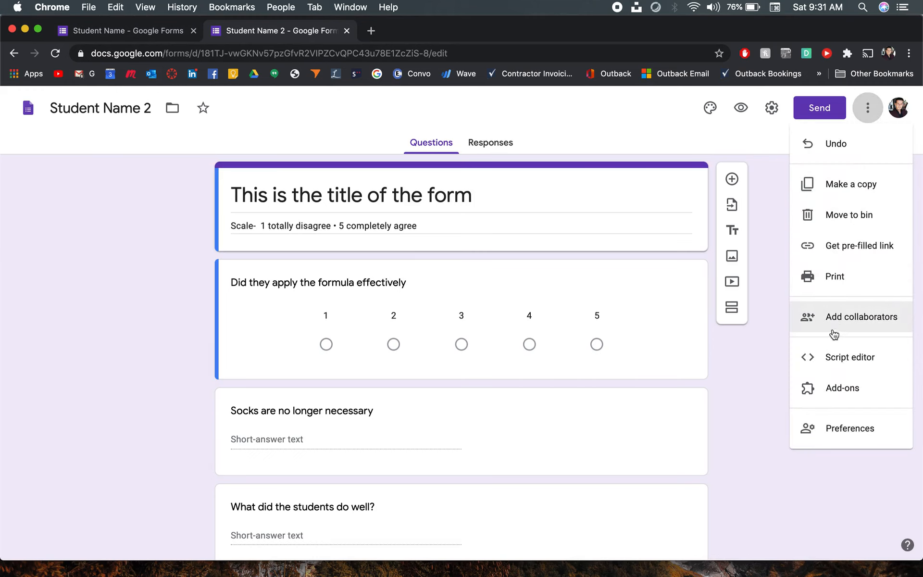
click(859, 188)
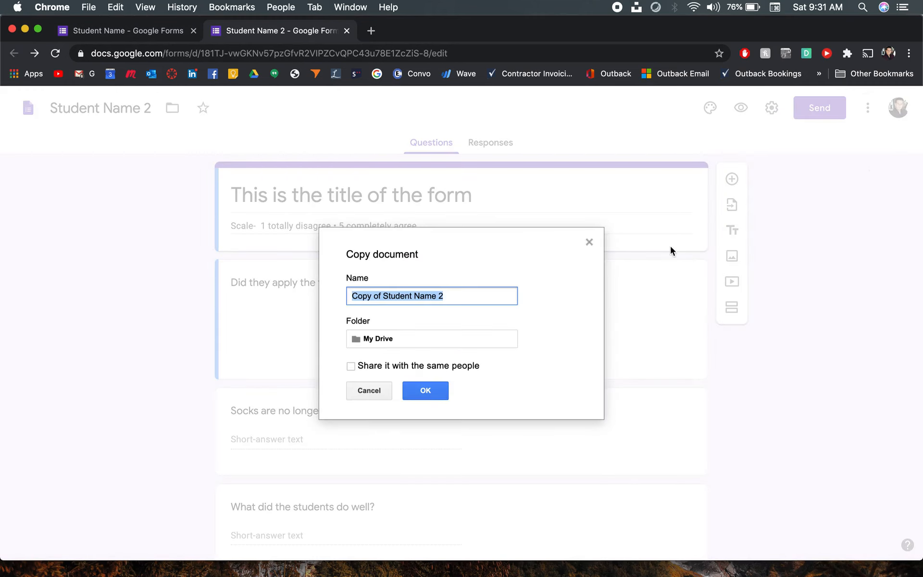
text(Student name )
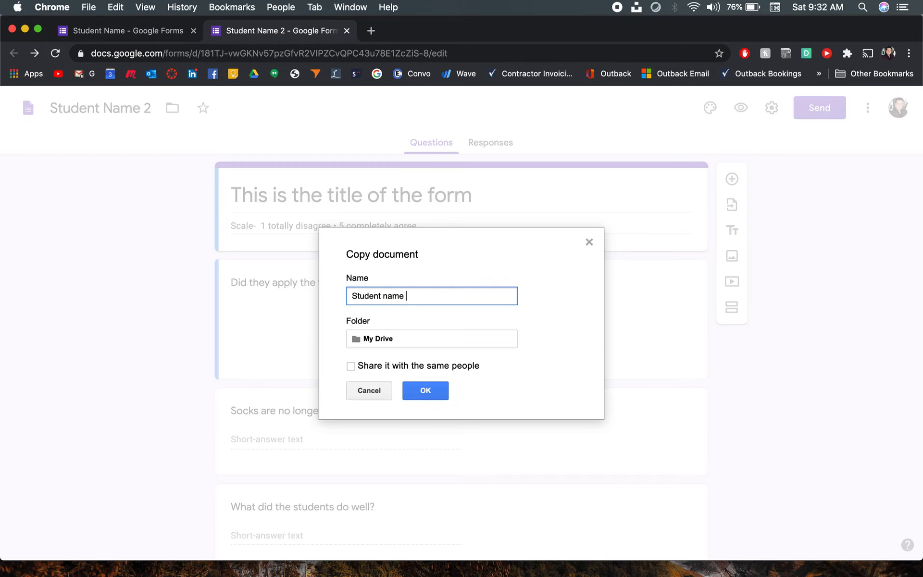
text(3)
click(426, 390)
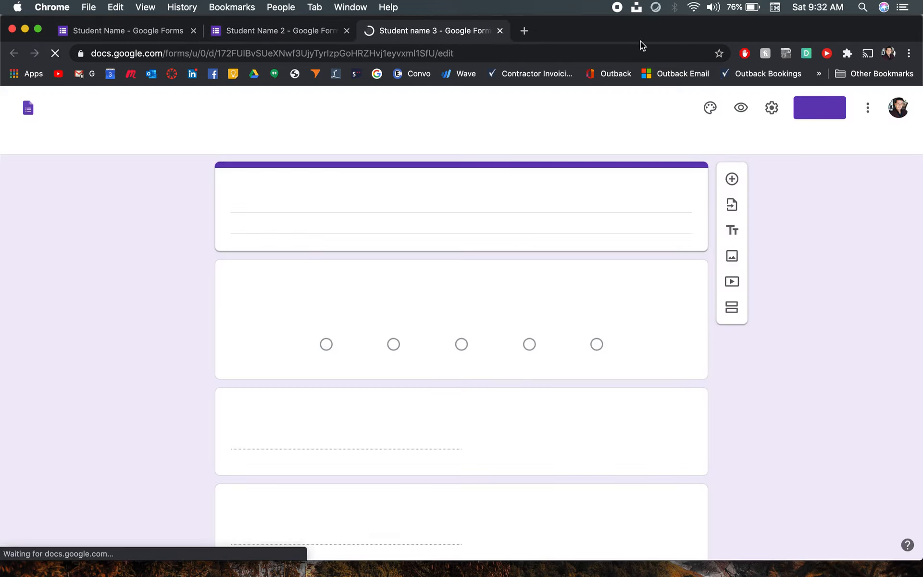
Step: Search the web for "google forms" in a new browser tab and open the Google Forms home page
click(128, 33)
key(super+t)
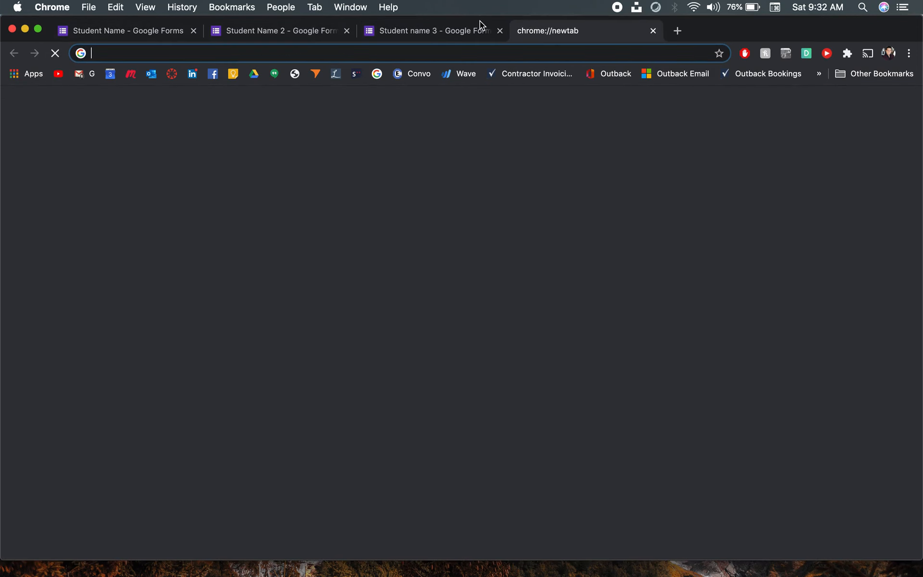
text(google forms)
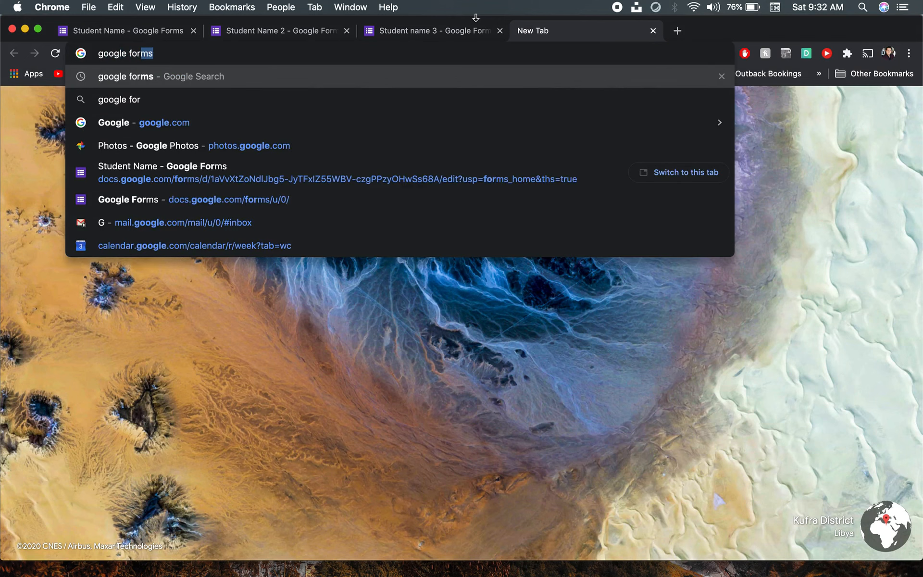
key(Return)
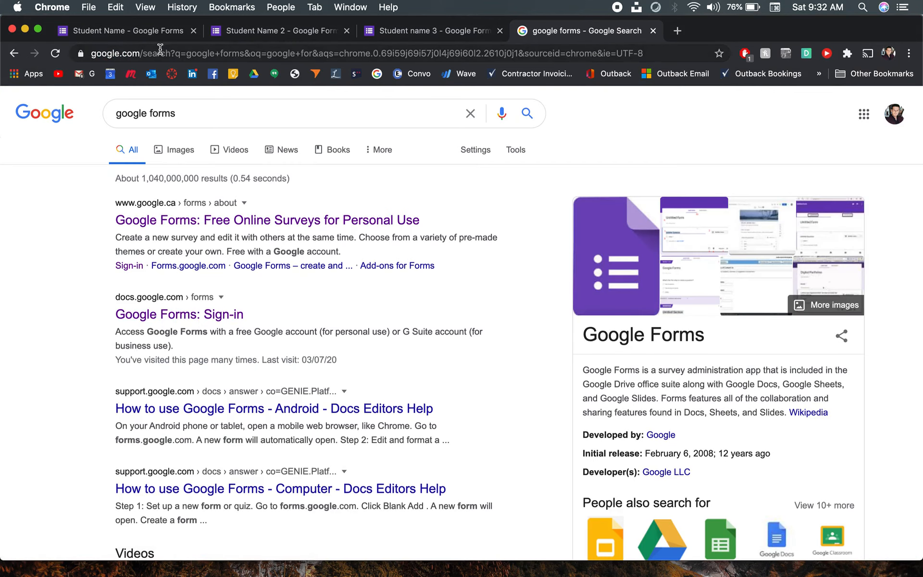
click(164, 315)
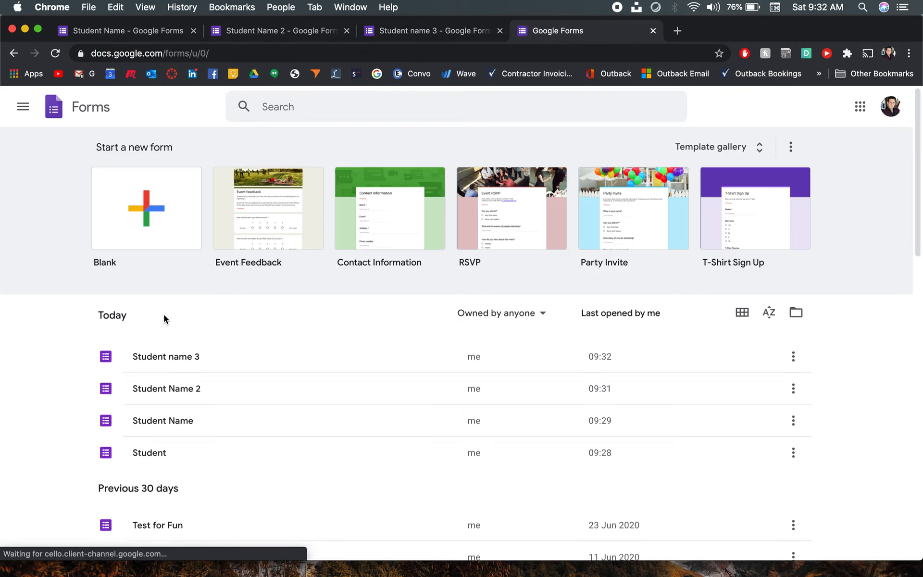
Step: View the copied form "Student name 3" from the forms list, return to the list, and open "Student Name 2"
scroll(165, 356, down, 5)
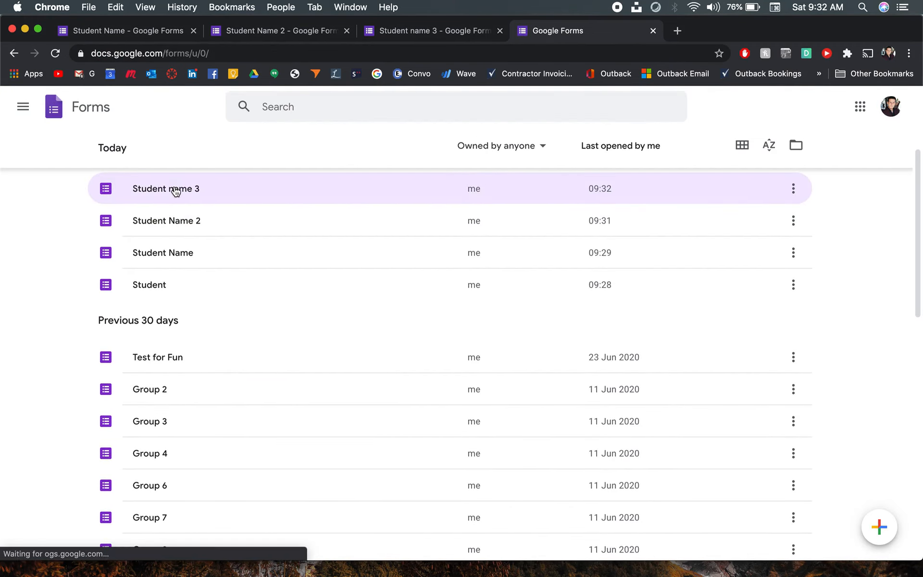
click(175, 190)
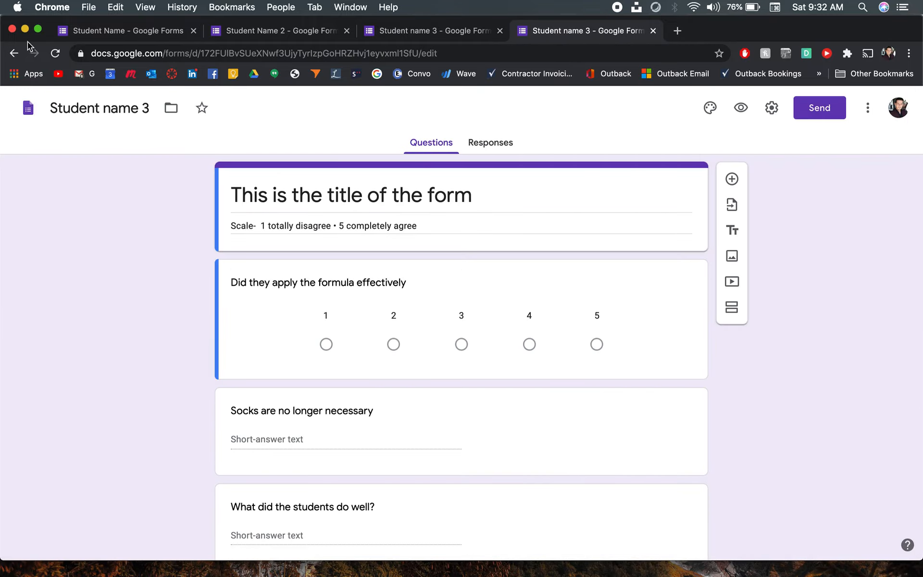
click(13, 53)
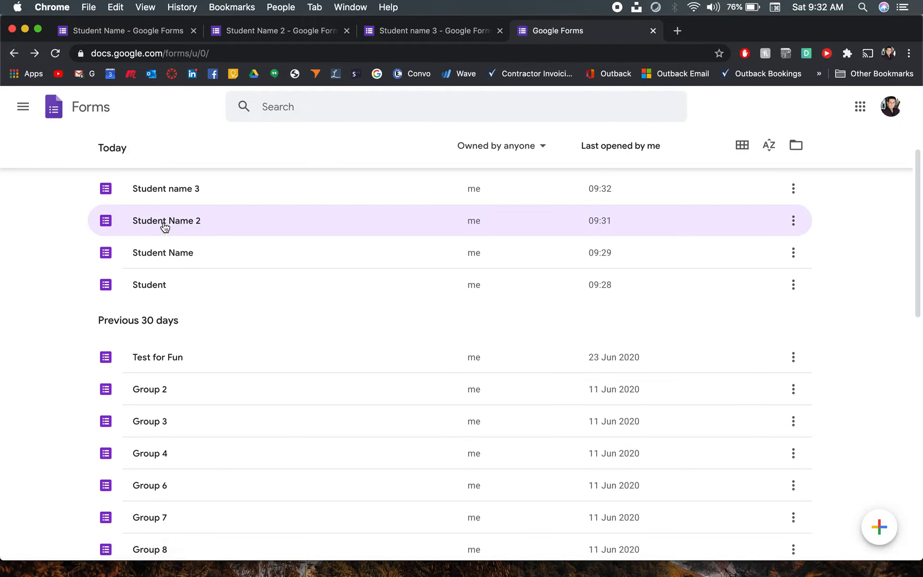
click(164, 222)
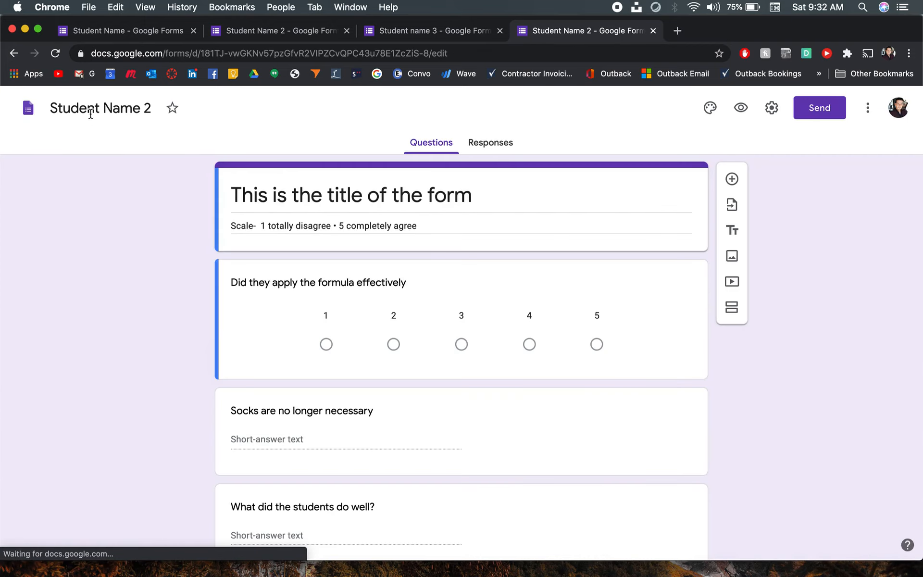
click(88, 108)
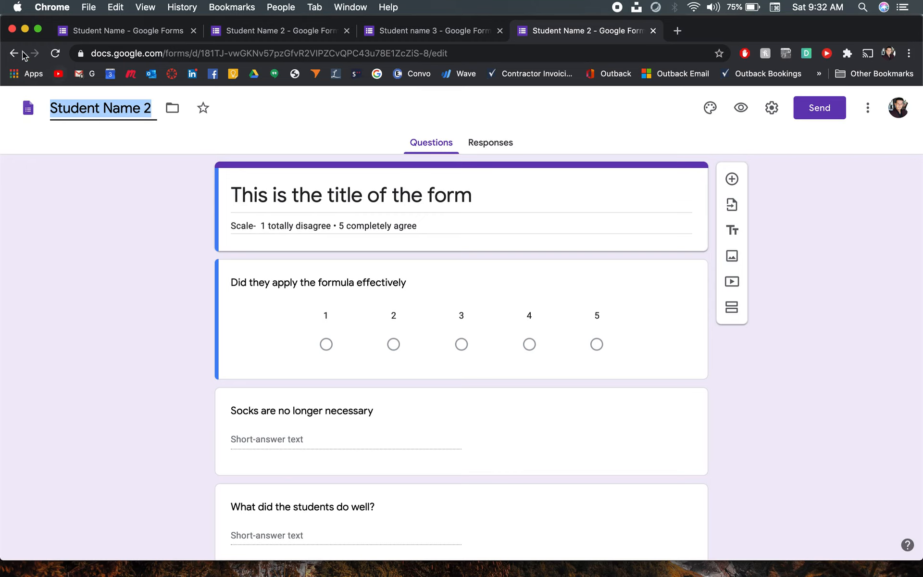
Step: Make a copy of the "Student Name 2" form in My Drive, keeping the suggested name "Copy of Student Name 2"
click(869, 128)
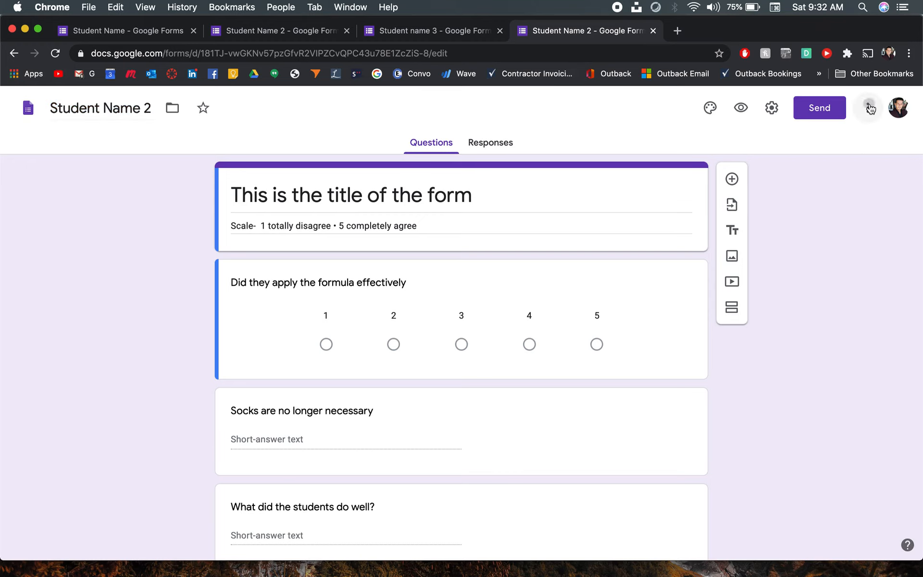
click(868, 108)
click(843, 182)
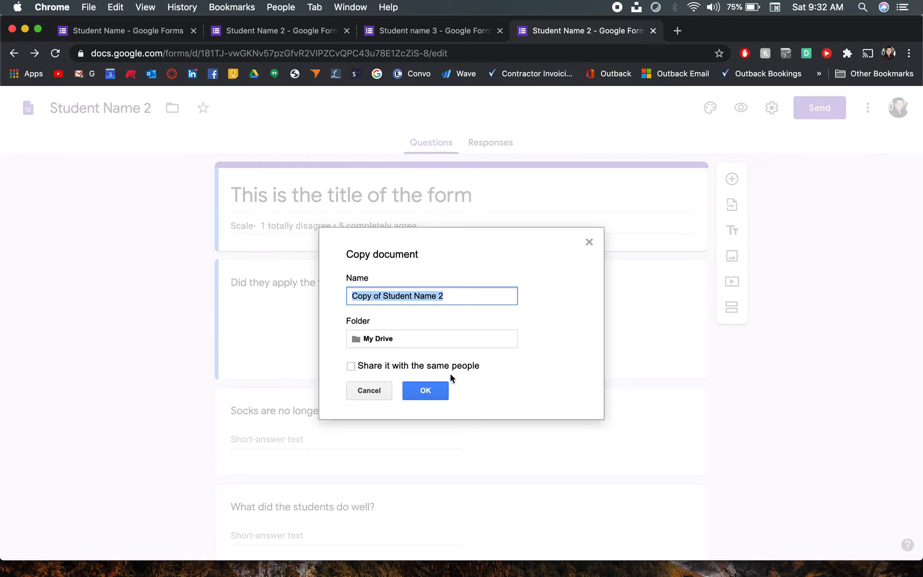
click(426, 391)
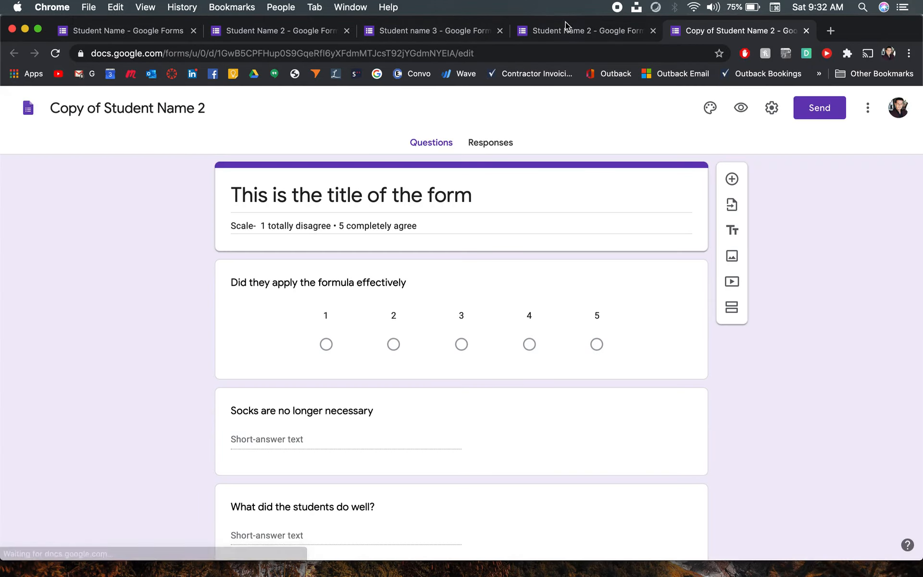
Step: Return from the original "Student Name" form to the forms list and open "Copy of Student Name 2"
click(443, 29)
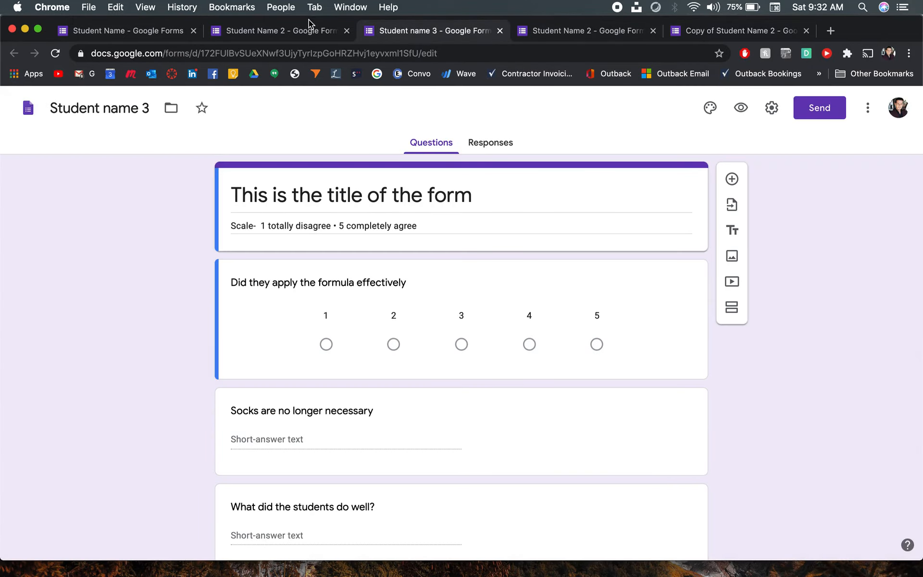
click(114, 33)
click(14, 54)
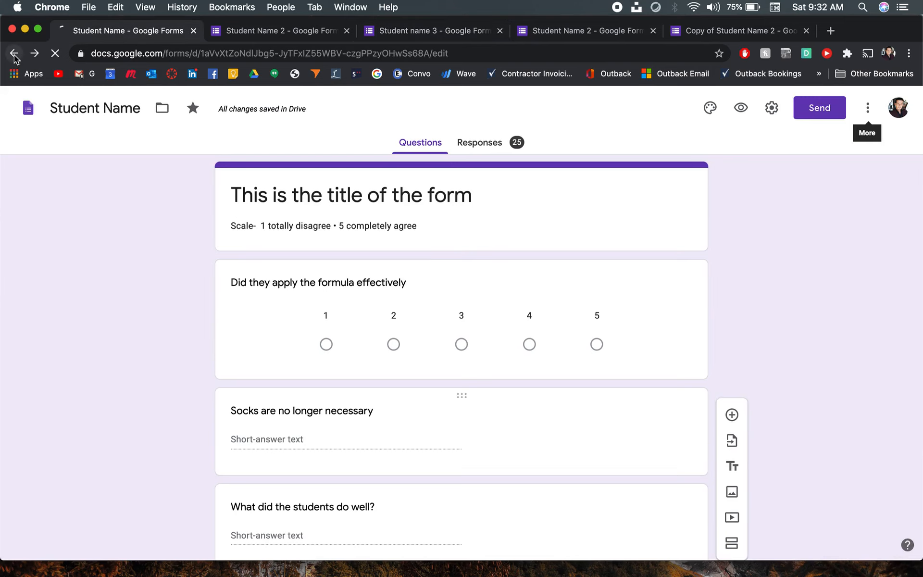
scroll(186, 310, up, 2)
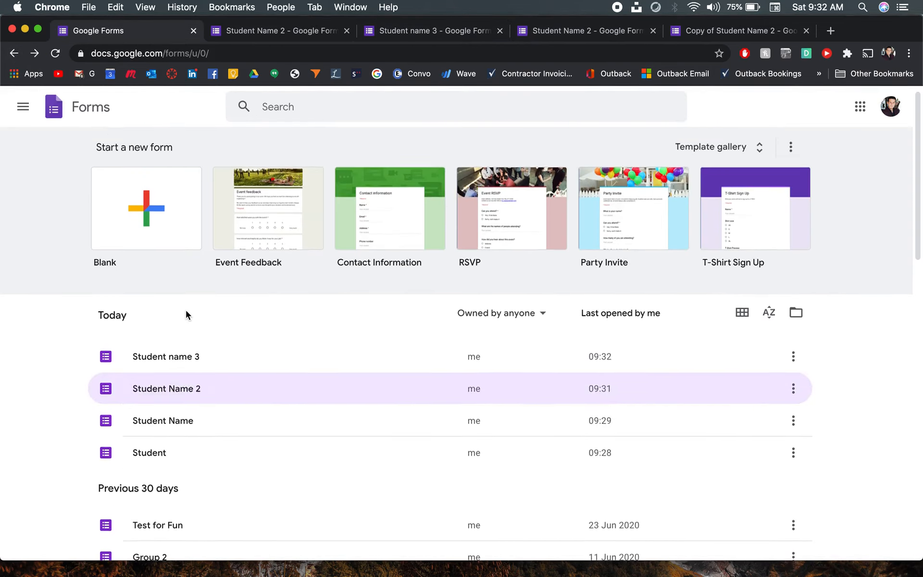
scroll(185, 310, down, 3)
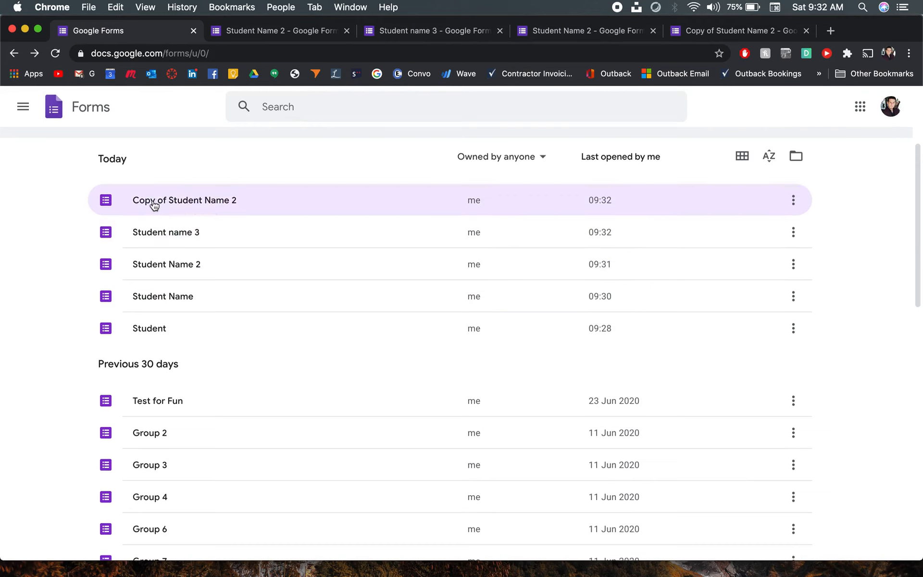
click(235, 200)
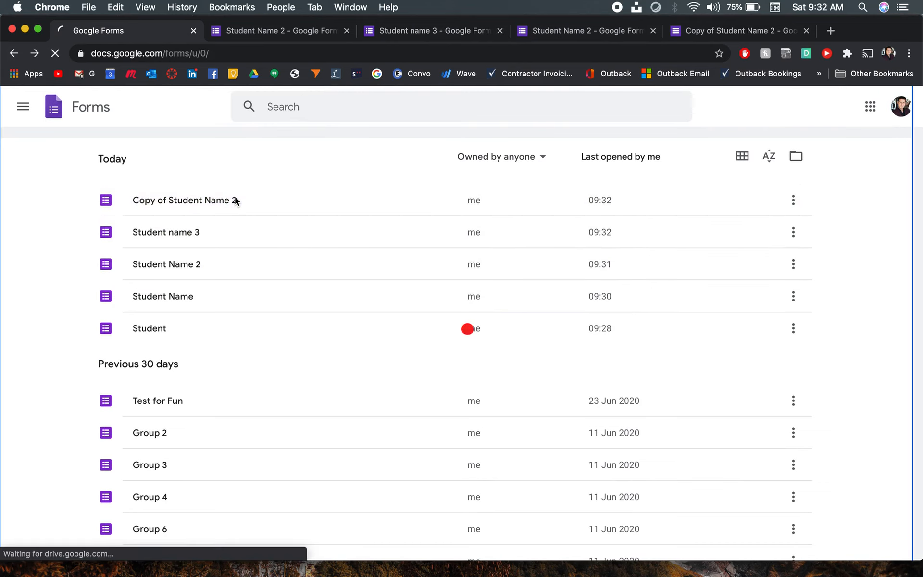
Step: Rename the copied form as "Student Name 4"
click(163, 108)
text(Sgtudent)
key(BackSpace)
key(BackSpace)
key(BackSpace)
key(BackSpace)
key(BackSpace)
key(BackSpace)
key(BackSpace)
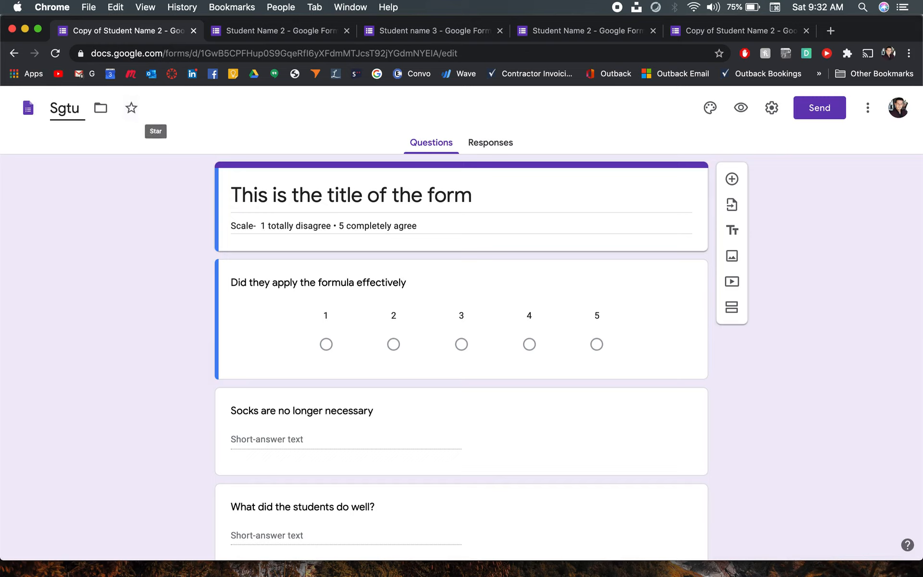
text(tudnet)
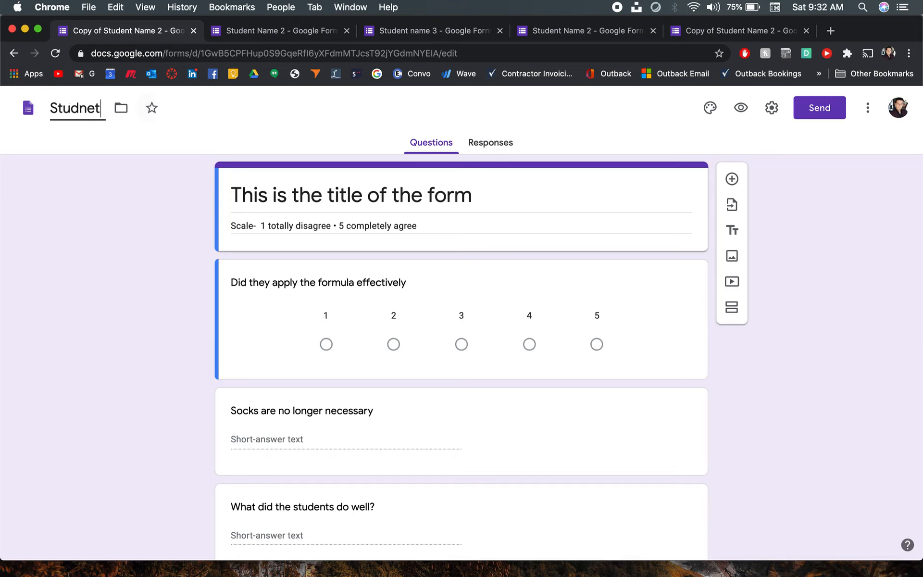
key(BackSpace)
key(BackSpace)
key(BackSpace)
text(ent )
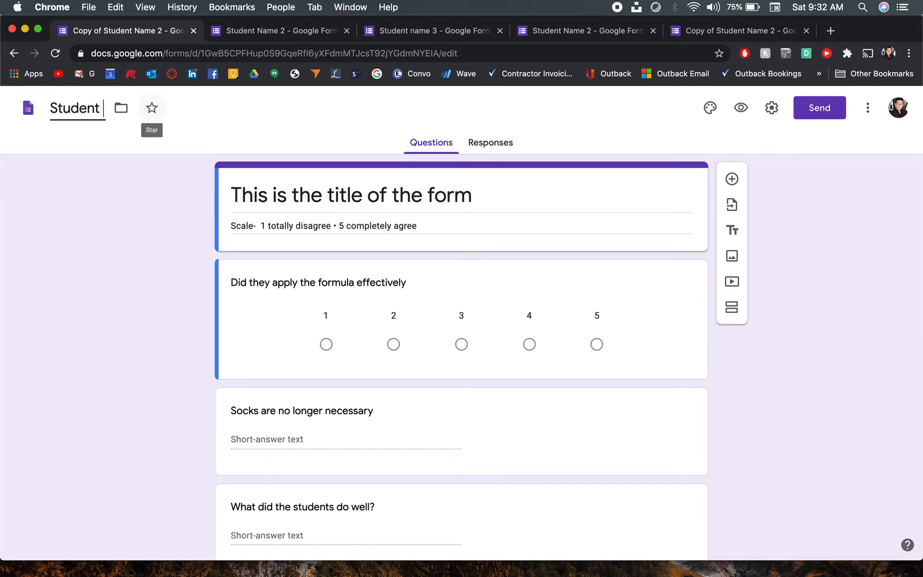
text(Name 4)
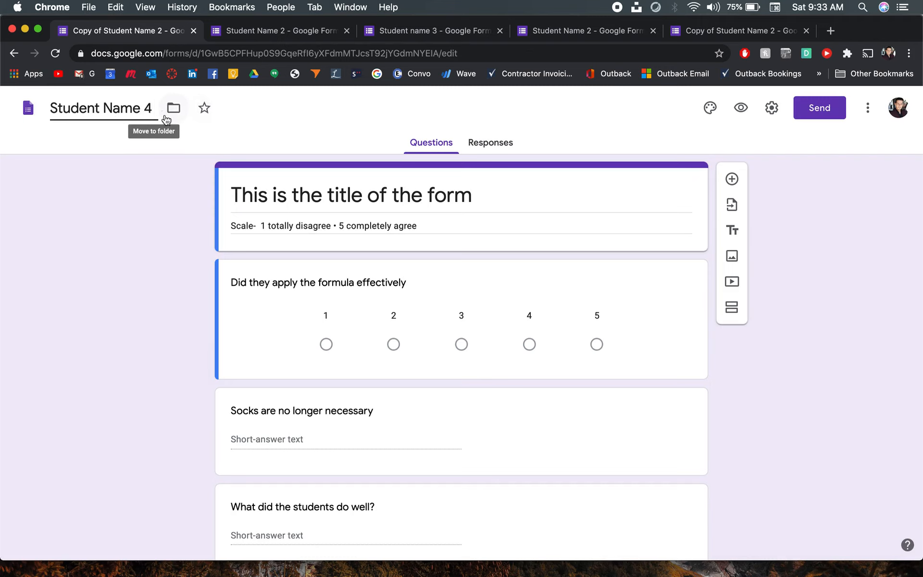
key(Return)
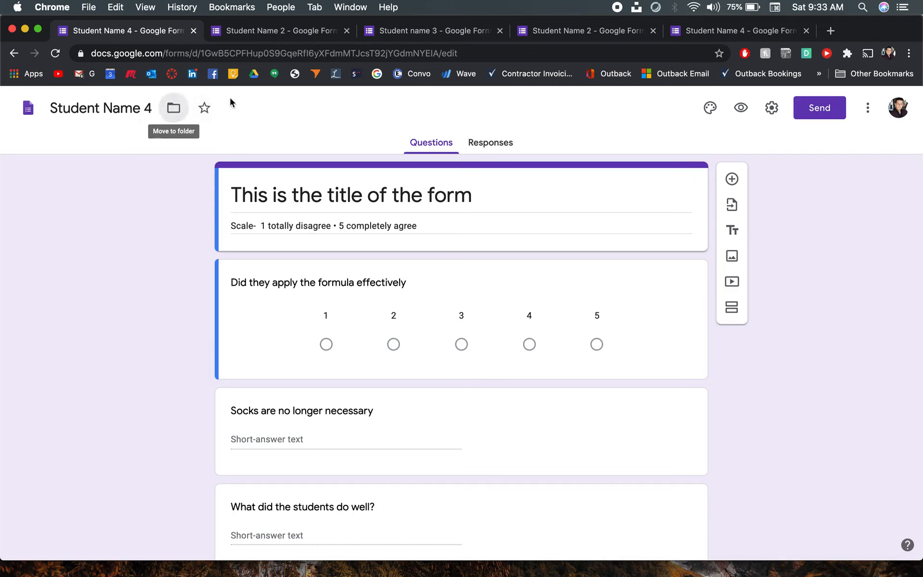
Step: Review the title, scale description, linear scale question and remaining questions of the "Student Name 4" form
triple_click(289, 186)
click(185, 271)
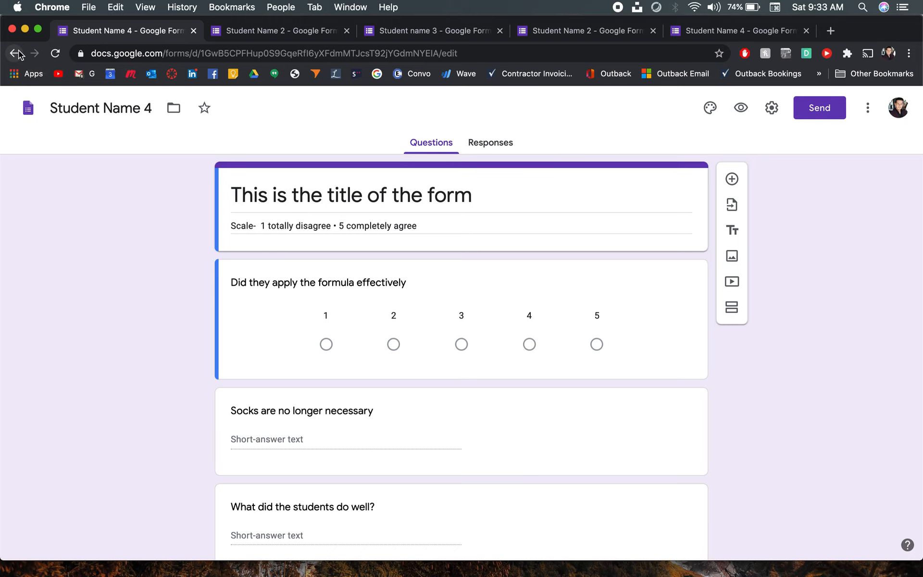
scroll(26, 190, down, 4)
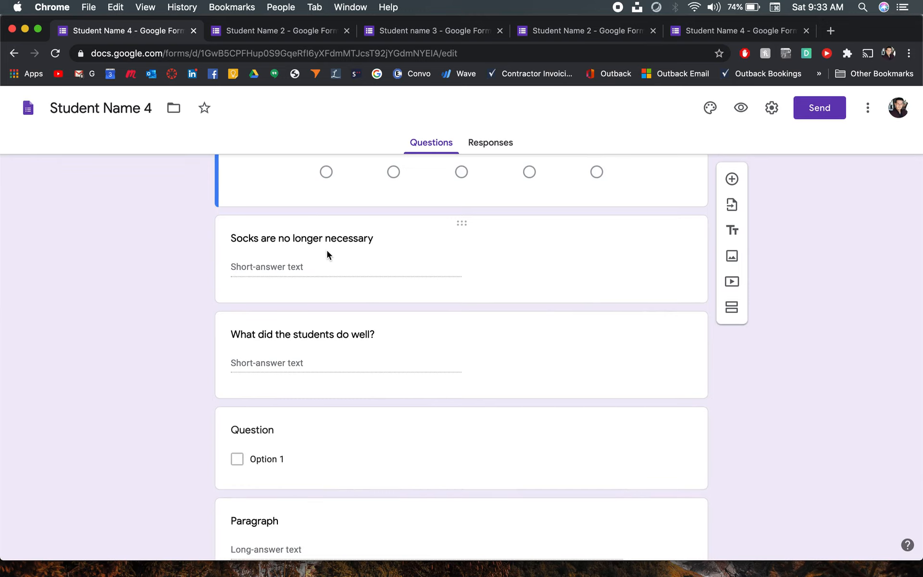
scroll(327, 250, up, 3)
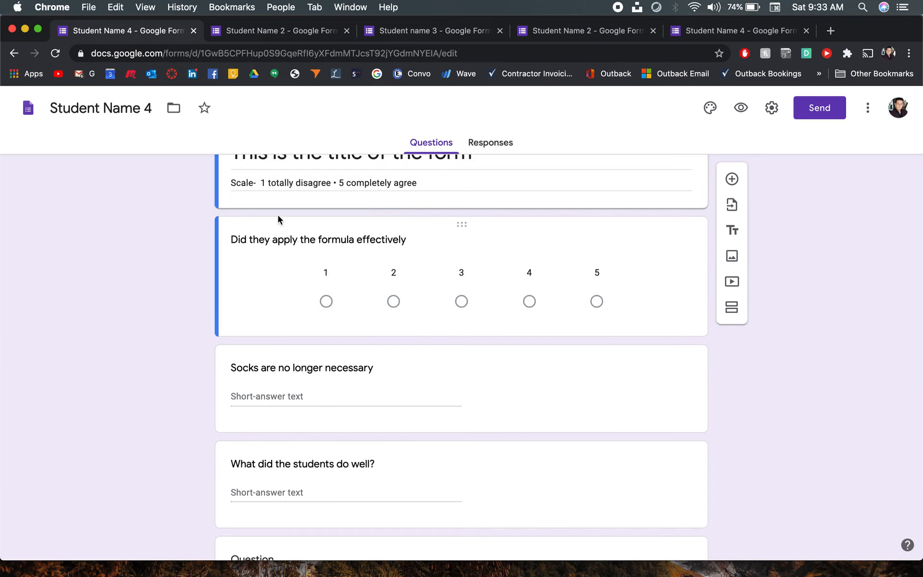
scroll(256, 216, up, 2)
triple_click(283, 230)
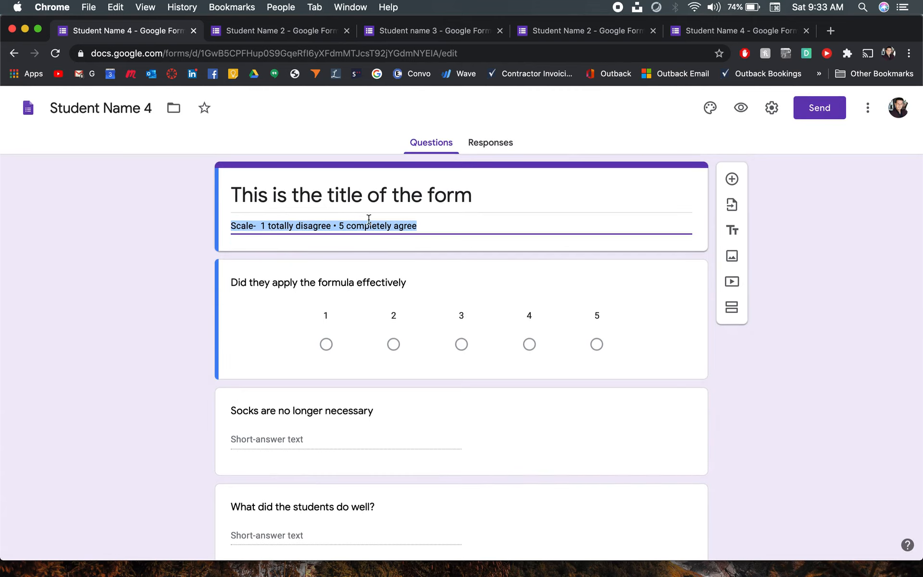
click(328, 358)
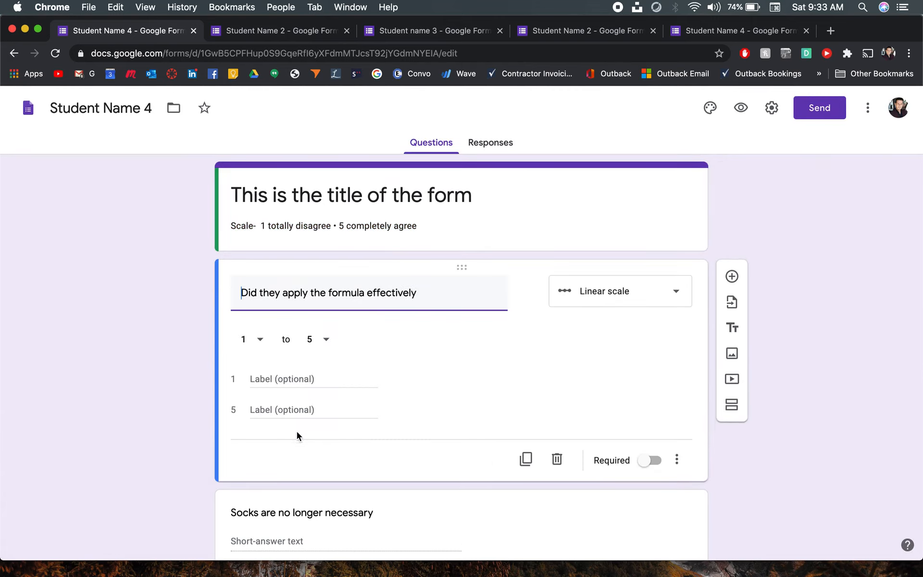
scroll(176, 393, down, 1)
scroll(176, 394, down, 6)
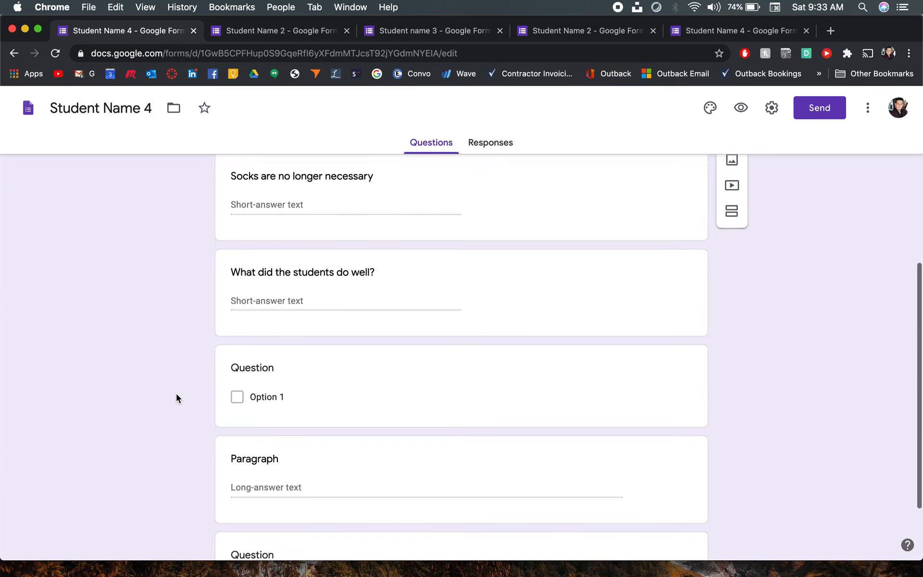